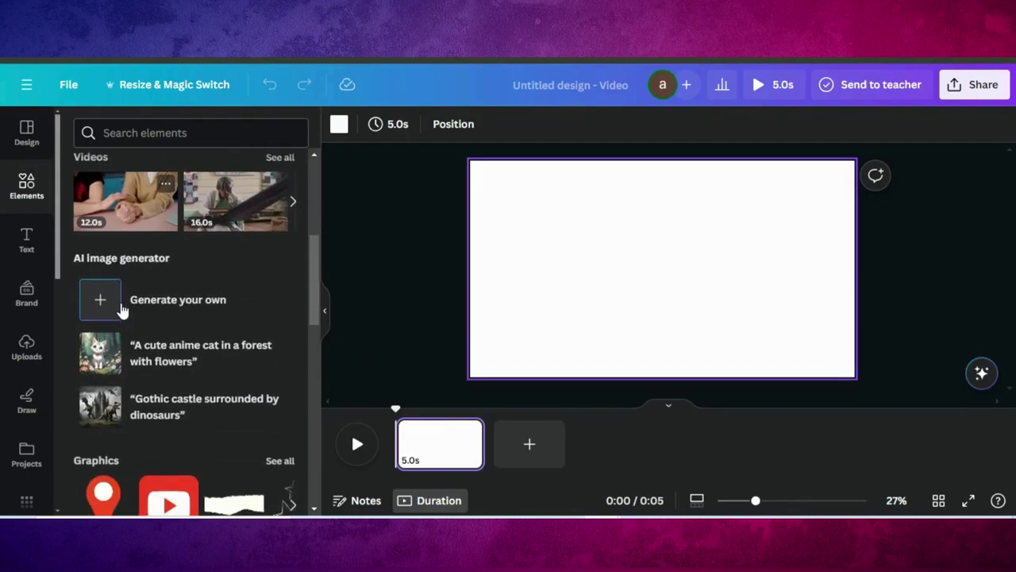
# - Add a circle shape from the Shapes elements to the blank page
pyautogui.scroll(-3, 122, 309)
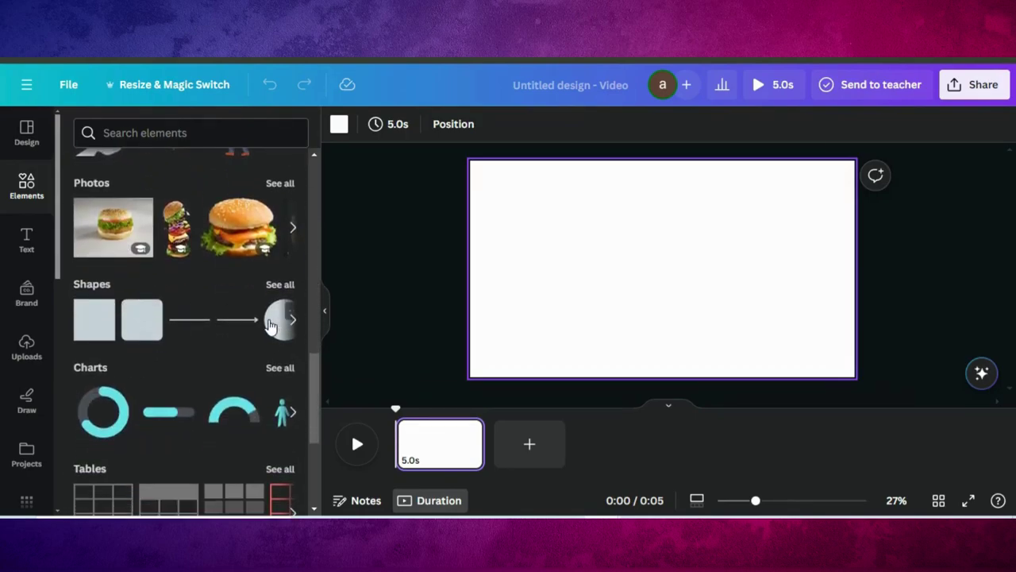
pyautogui.click(270, 325)
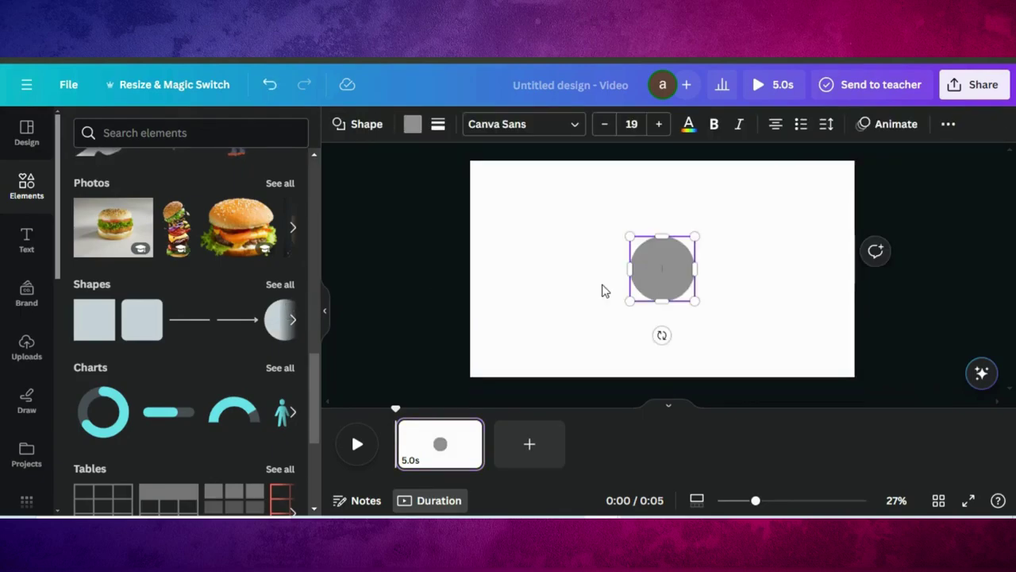
pyautogui.click(568, 290)
pyautogui.click(671, 265)
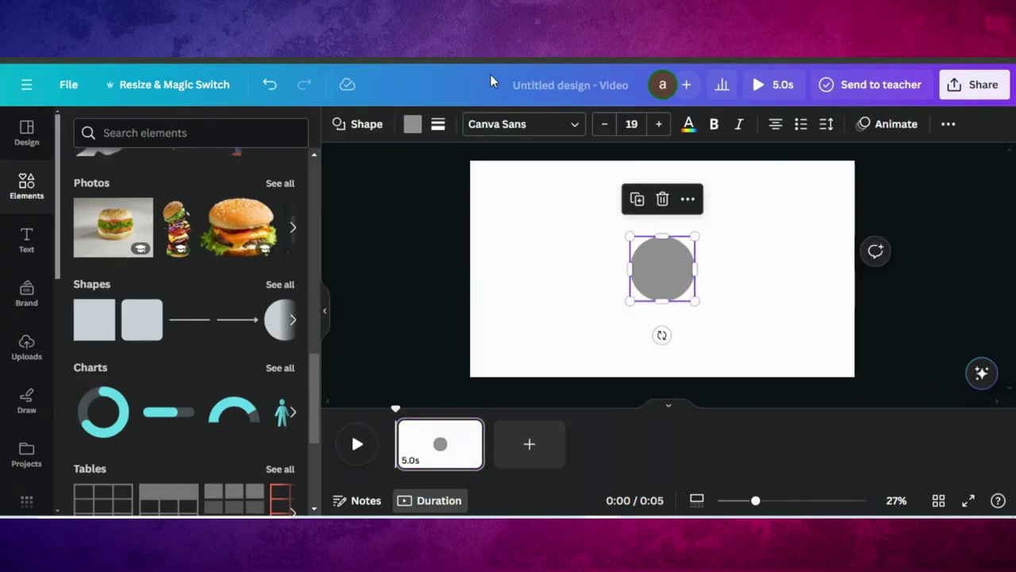
# - Fill the circle with the red-to-orange linear gradient from the default gradients
pyautogui.click(410, 124)
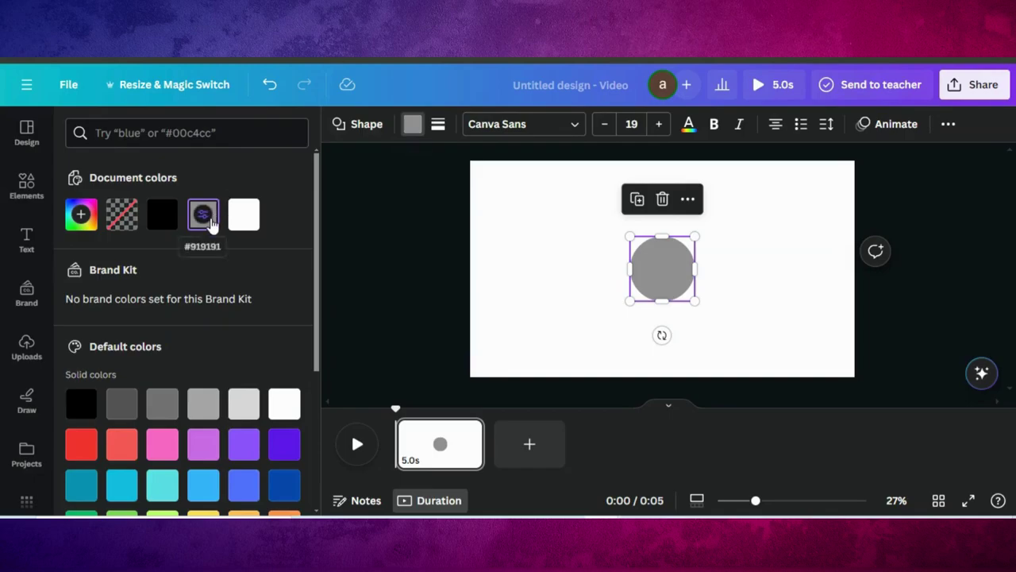
pyautogui.scroll(-5, 165, 321)
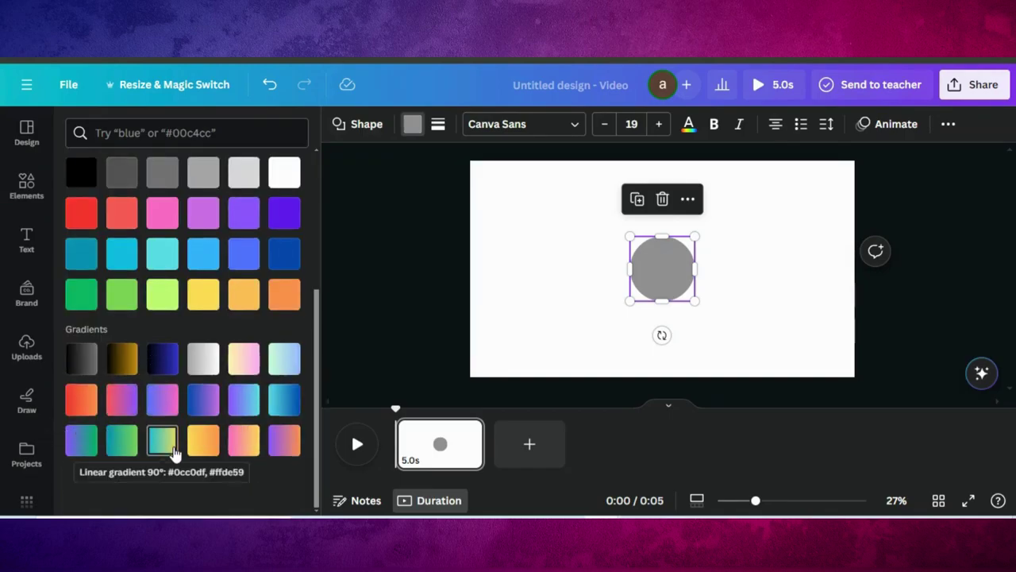
pyautogui.click(83, 405)
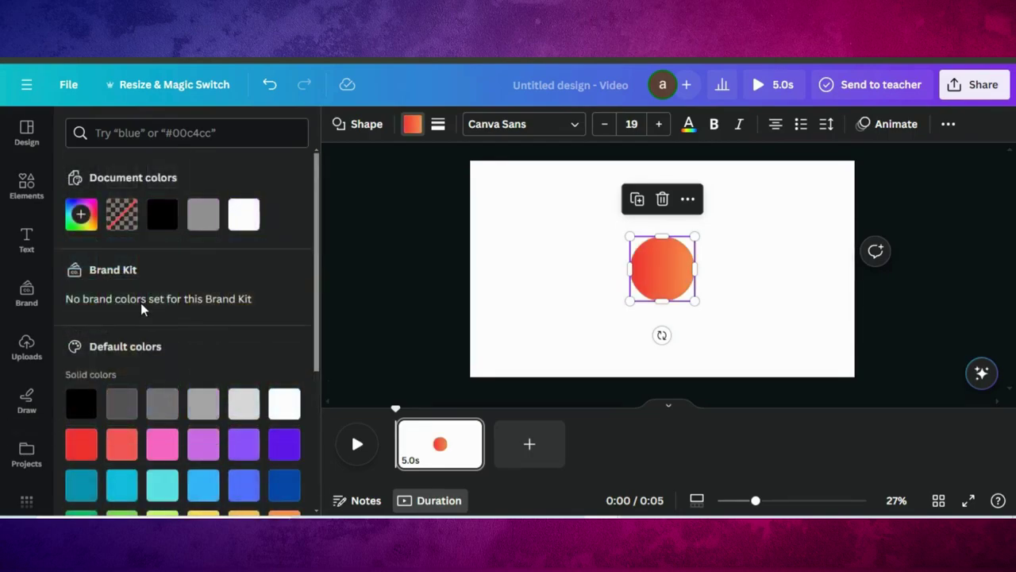
# - Add yellow #FFFD4D as a third colour to the circle's gradient
pyautogui.click(81, 214)
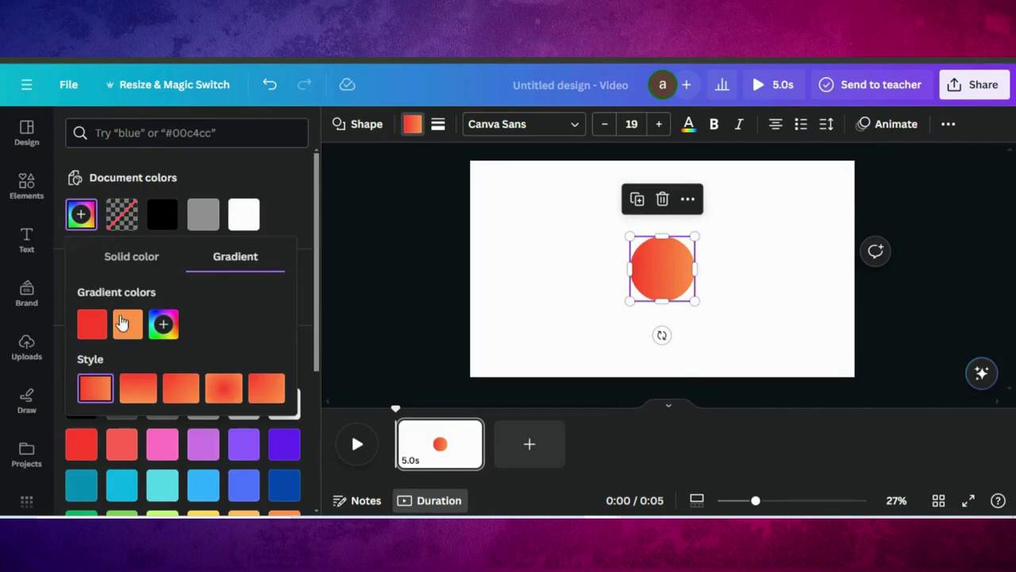
pyautogui.click(164, 324)
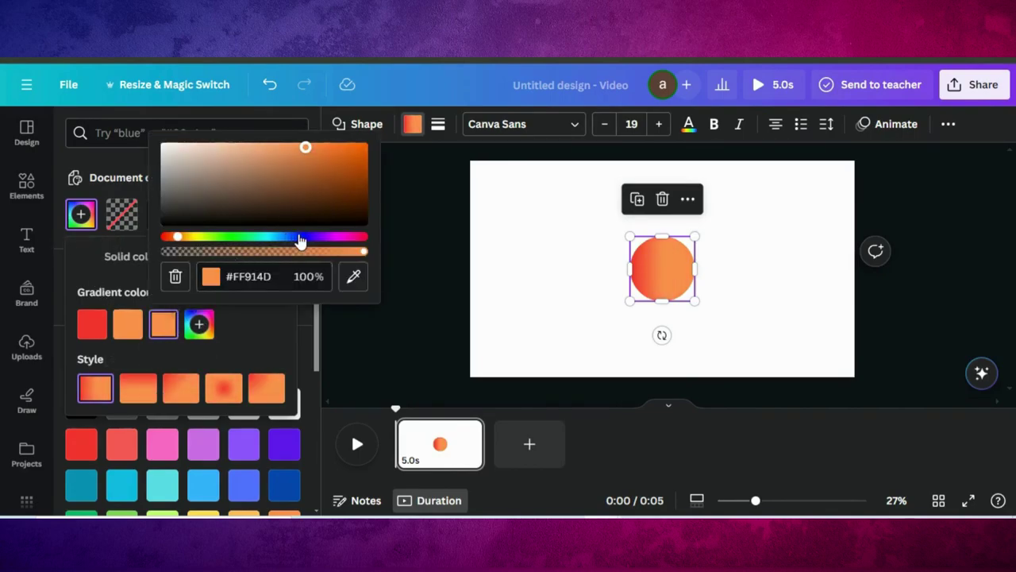
pyautogui.moveTo(195, 240); pyautogui.dragTo(200, 242)
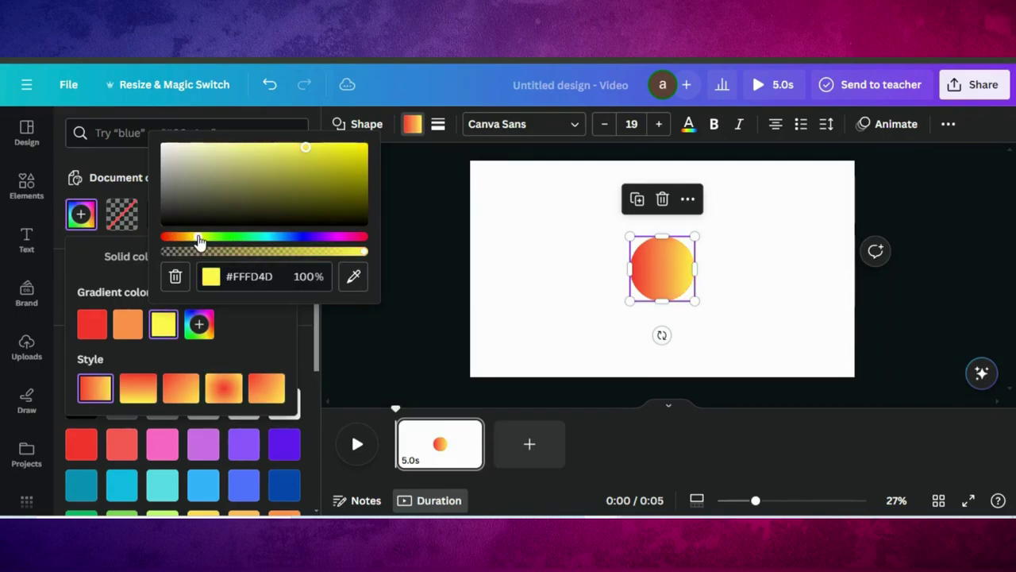
pyautogui.click(664, 272)
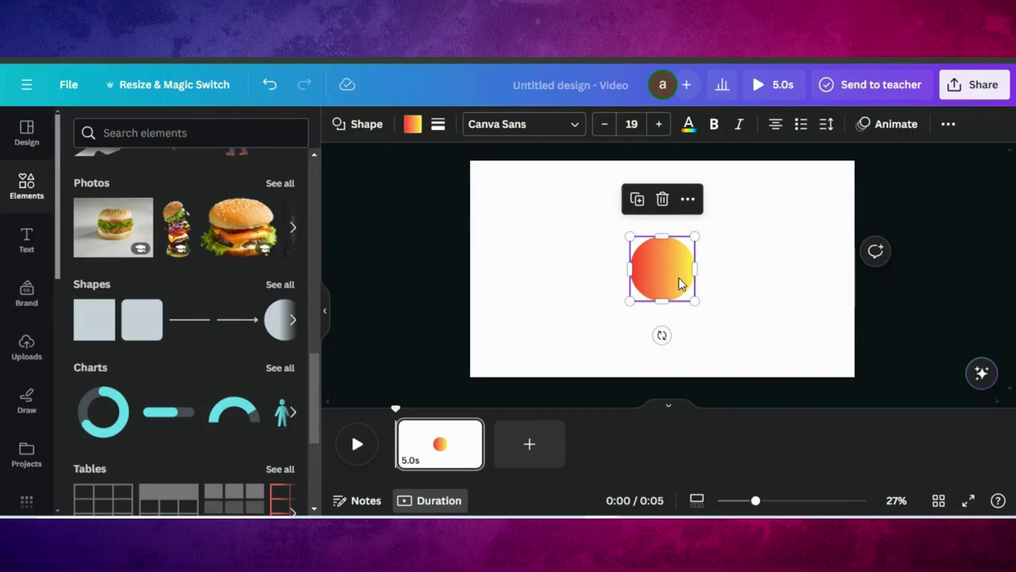
# - Enlarge the gradient circle to fill most of the page height and centre it on the page
pyautogui.moveTo(702, 301); pyautogui.dragTo(767, 333)
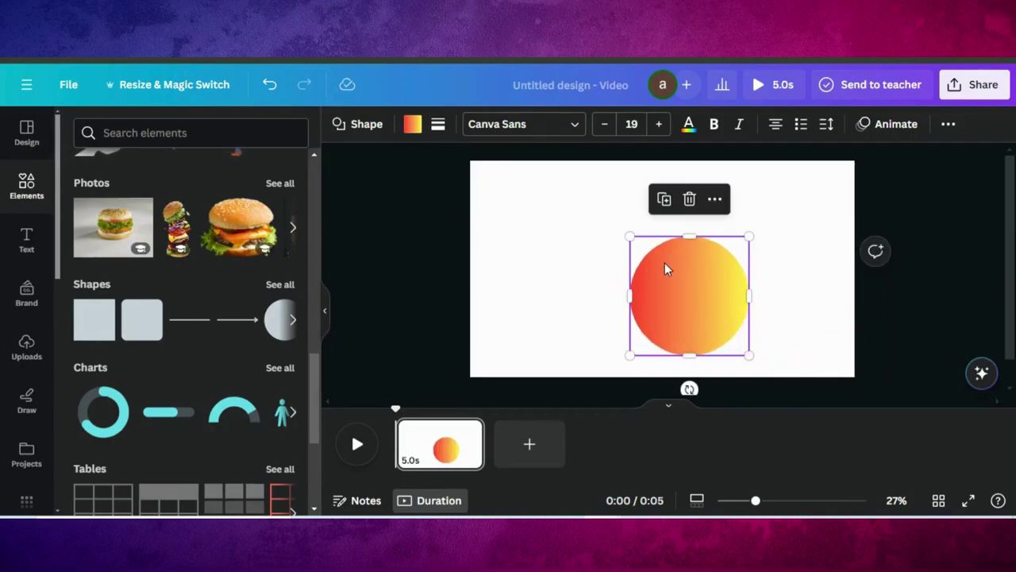
pyautogui.moveTo(680, 272); pyautogui.dragTo(657, 244)
pyautogui.moveTo(721, 326); pyautogui.dragTo(770, 376)
pyautogui.moveTo(709, 299); pyautogui.dragTo(682, 276)
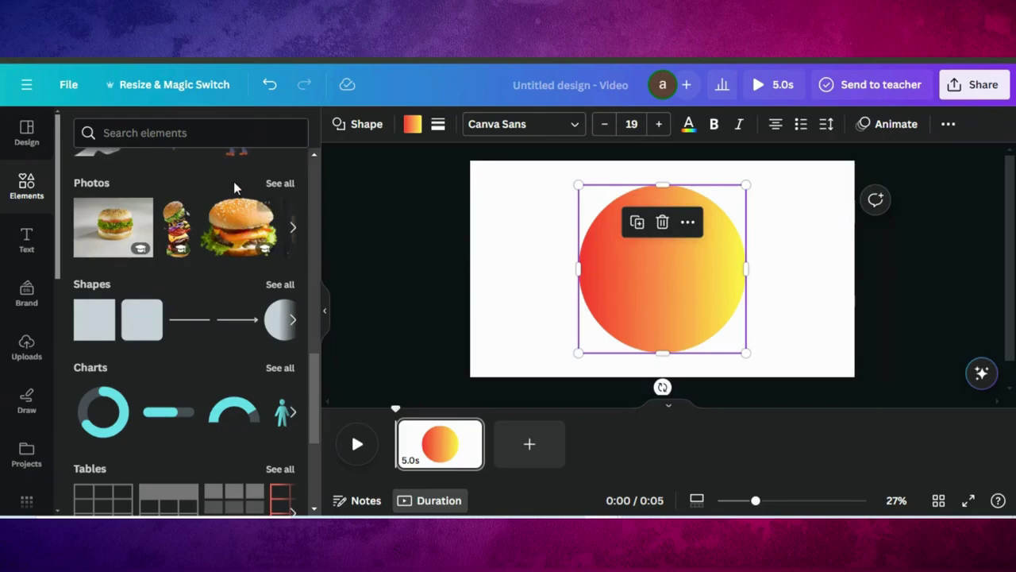
# - Insert the recently used burger photo onto the page
pyautogui.scroll(3, 233, 191)
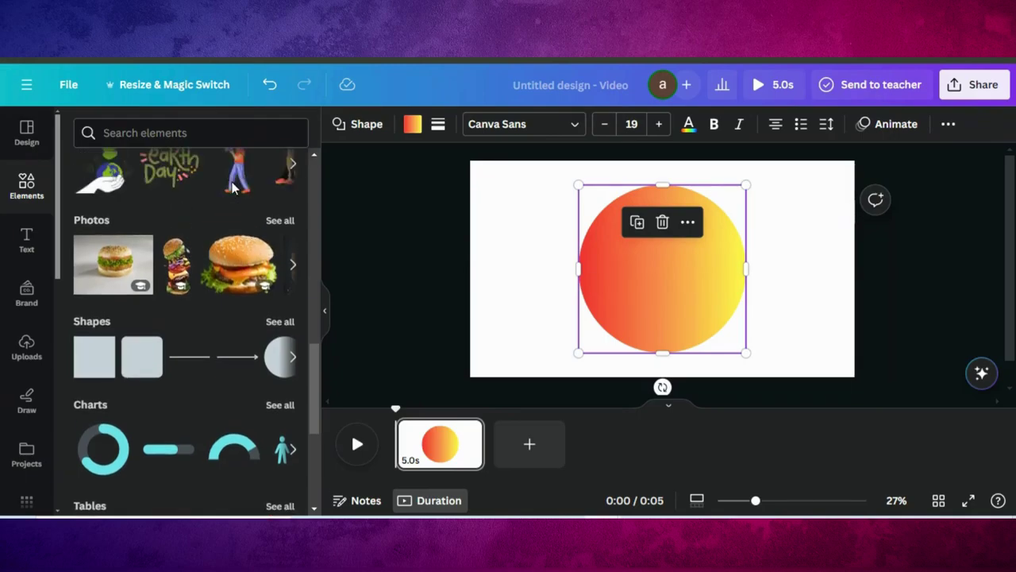
pyautogui.click(26, 189)
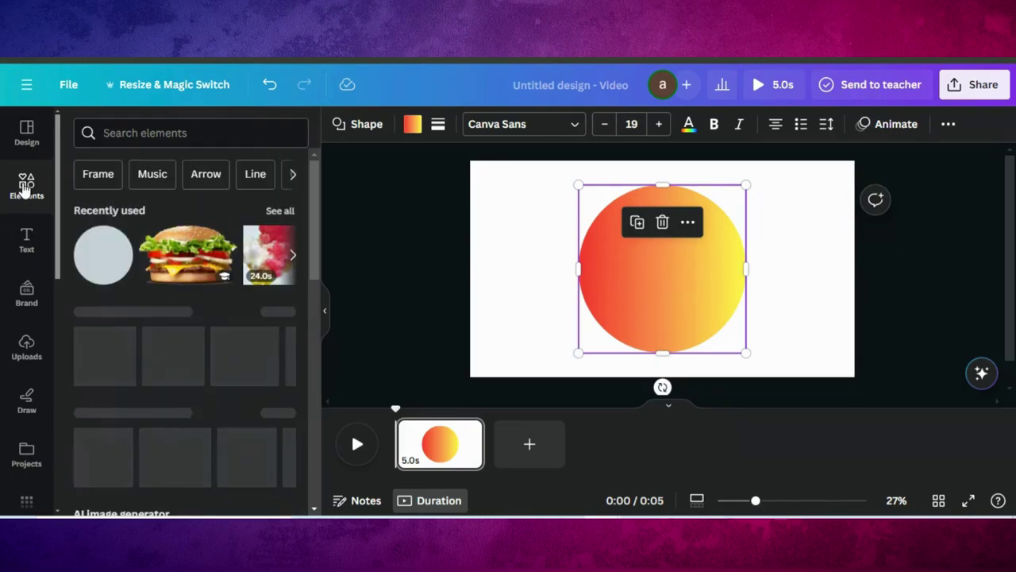
pyautogui.click(184, 254)
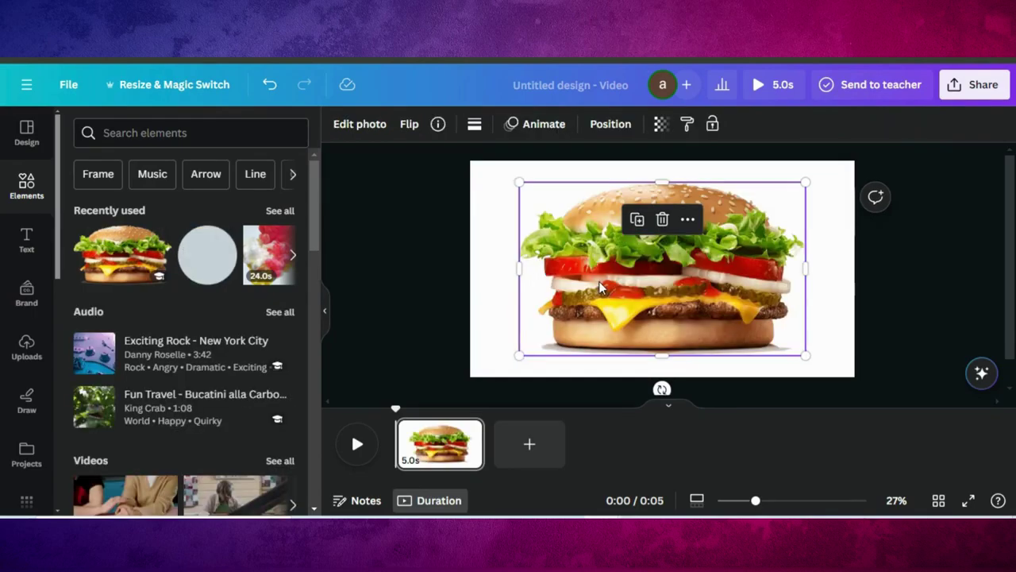
# - Shrink the burger photo and centre it at the page's bottom edge, over the circle's lower half
pyautogui.moveTo(599, 282); pyautogui.dragTo(597, 321)
pyautogui.moveTo(517, 389); pyautogui.dragTo(594, 344)
pyautogui.moveTo(682, 313); pyautogui.dragTo(662, 328)
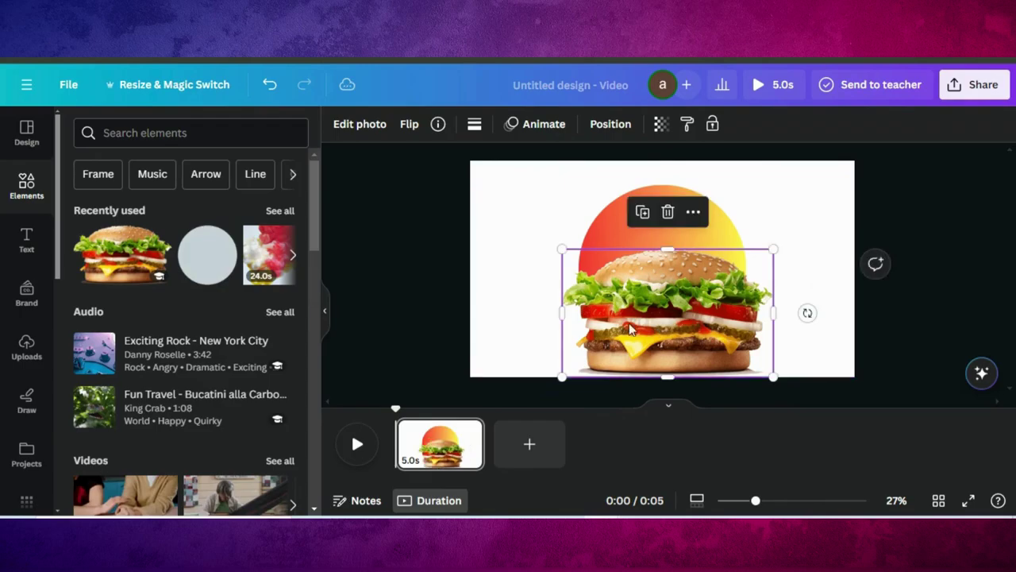
pyautogui.moveTo(640, 295); pyautogui.dragTo(634, 295)
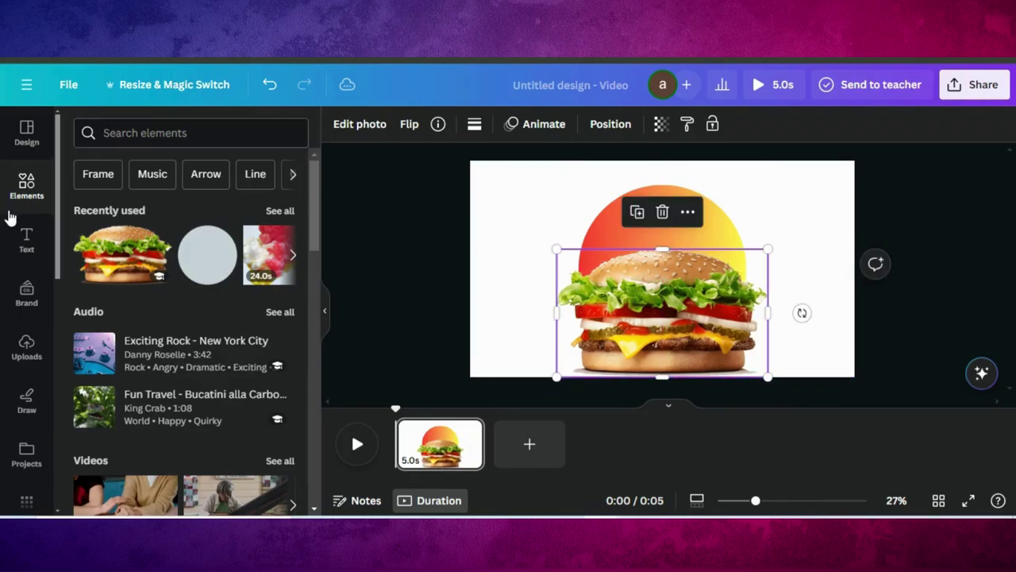
# - Add a heading reading BURGER and place it on the circle above the burger photo
pyautogui.click(26, 238)
pyautogui.click(205, 275)
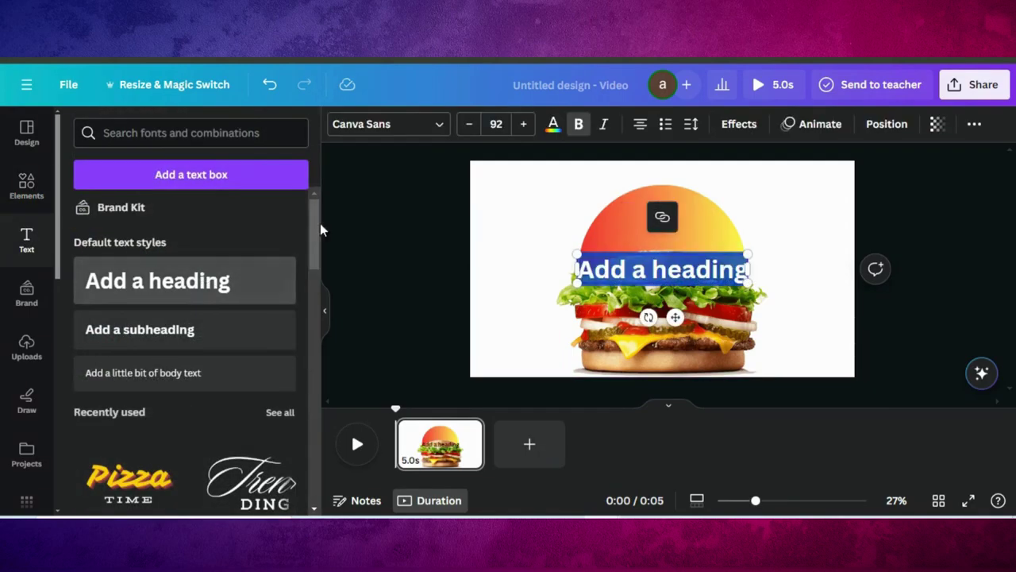
pyautogui.write('BURGER')
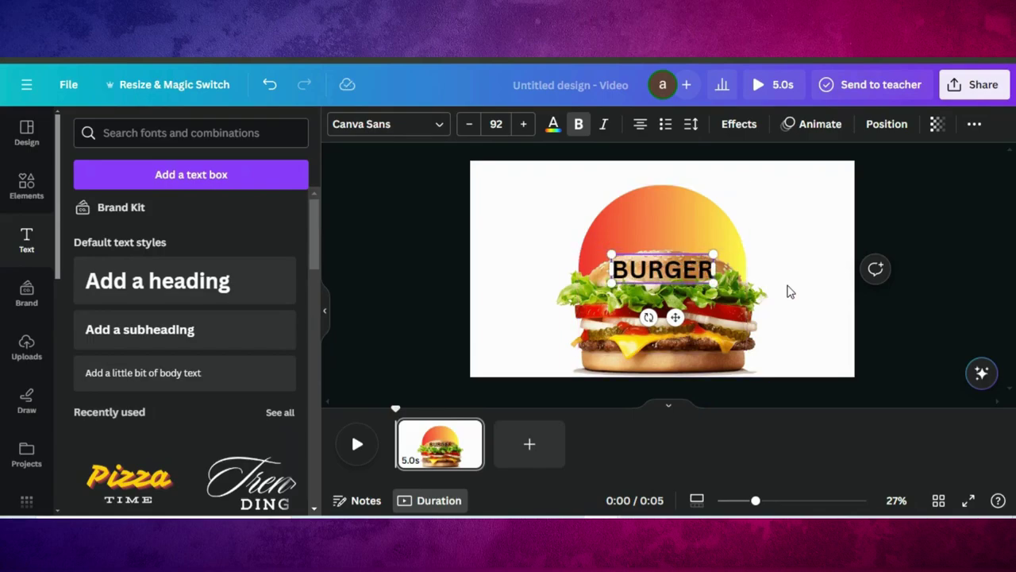
pyautogui.click(790, 292)
pyautogui.moveTo(672, 274); pyautogui.dragTo(672, 219)
# - Search the fonts for "league" and set the BURGER heading in League Gothic
pyautogui.click(439, 127)
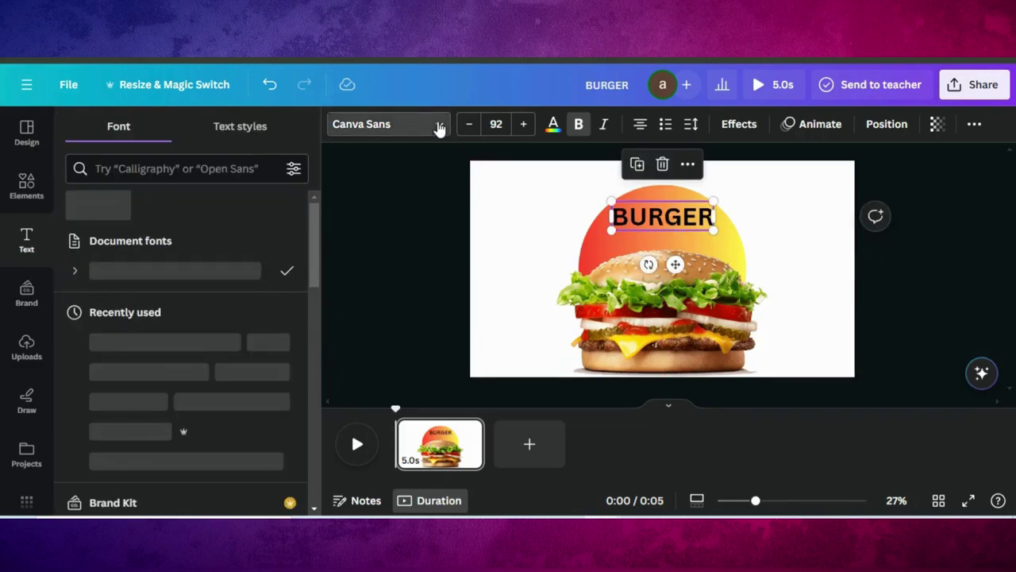
pyautogui.click(156, 166)
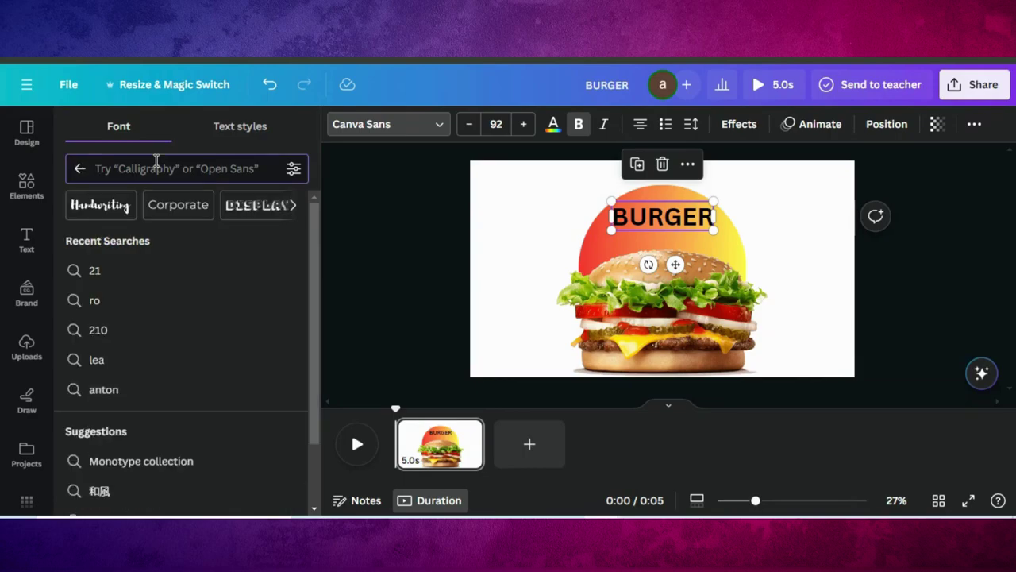
pyautogui.write('league')
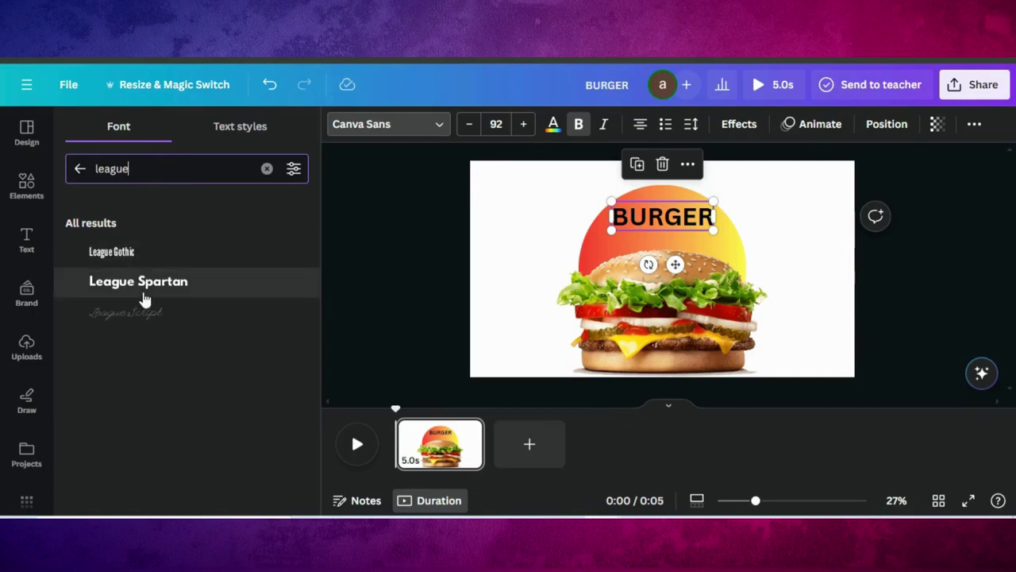
pyautogui.click(150, 292)
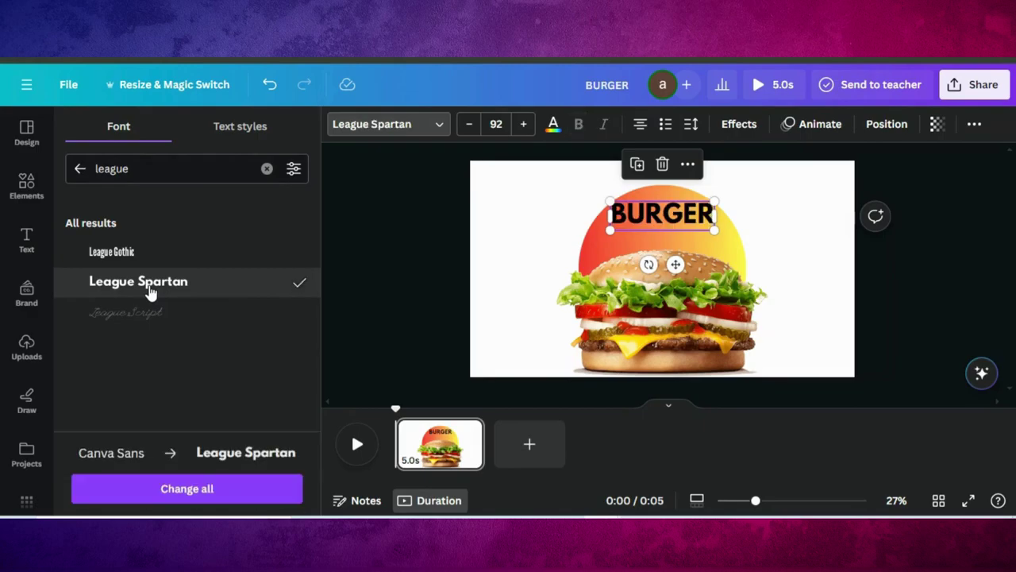
pyautogui.click(153, 253)
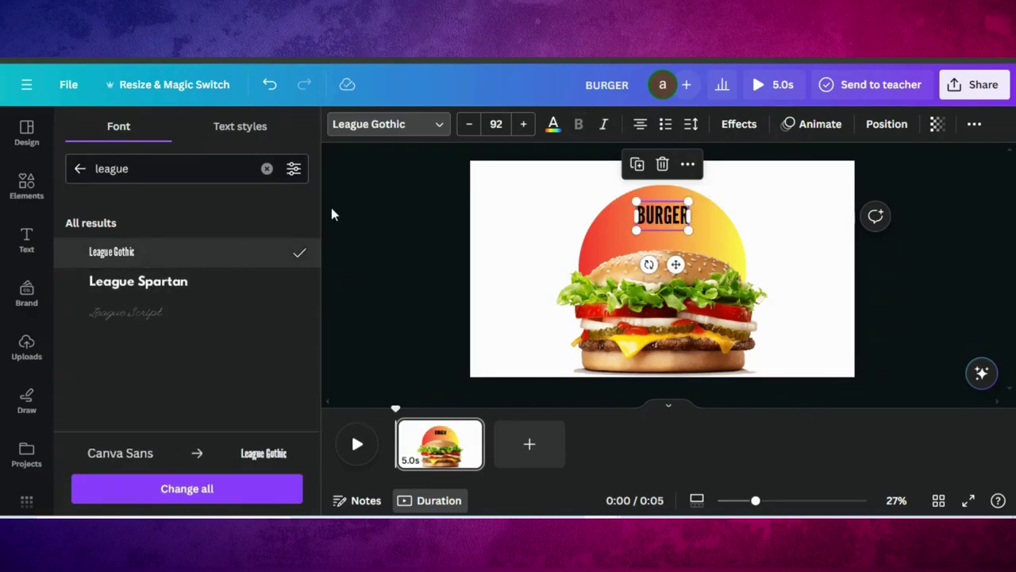
# - Enlarge the BURGER heading to size 233, centred on the circle's upper part, and colour it white #ffffff
pyautogui.moveTo(689, 230); pyautogui.dragTo(767, 275)
pyautogui.moveTo(689, 226); pyautogui.dragTo(649, 211)
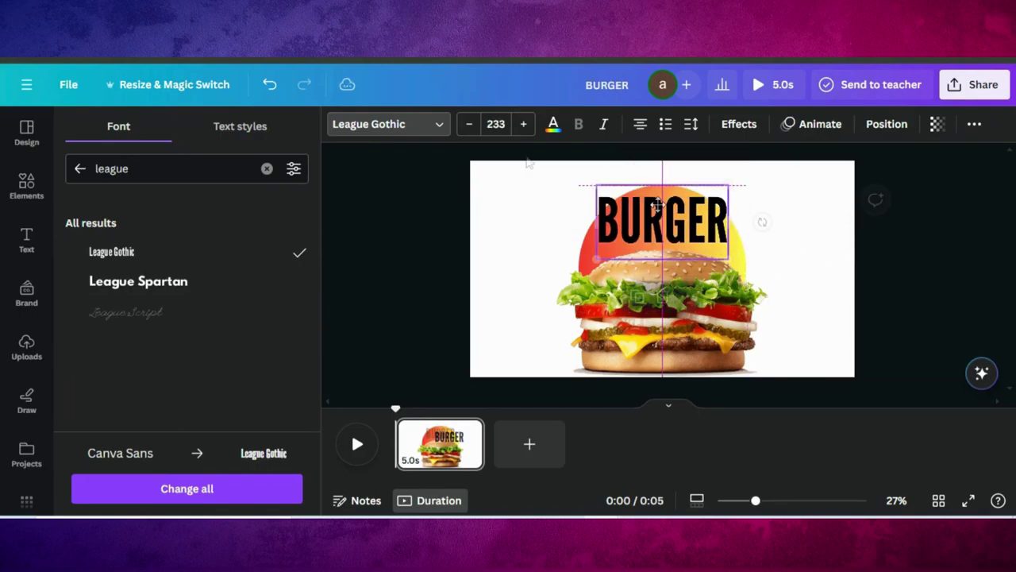
pyautogui.click(554, 125)
pyautogui.click(160, 214)
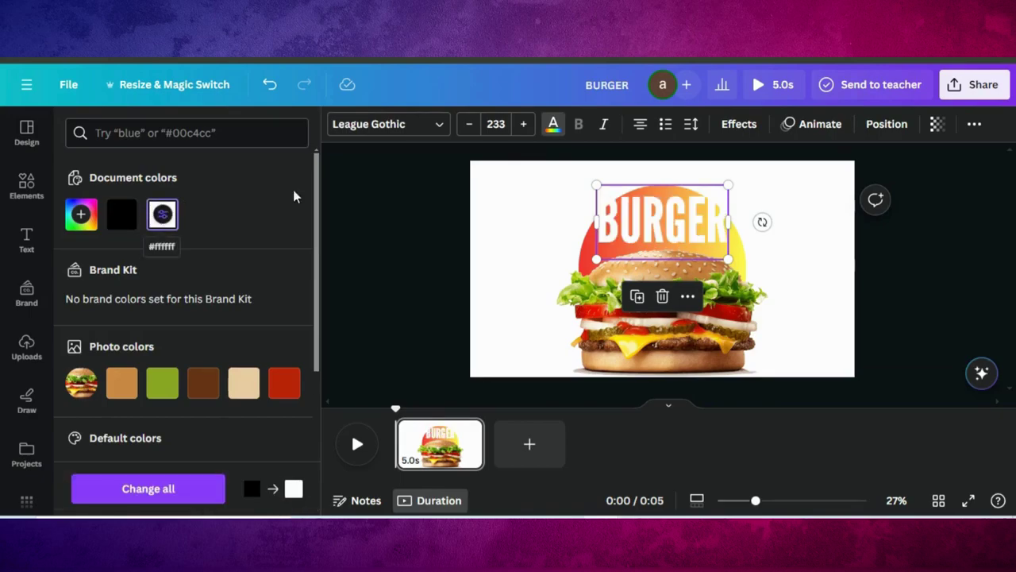
# - Apply an Outline effect to the BURGER heading in black with a thickness of 76
pyautogui.click(738, 124)
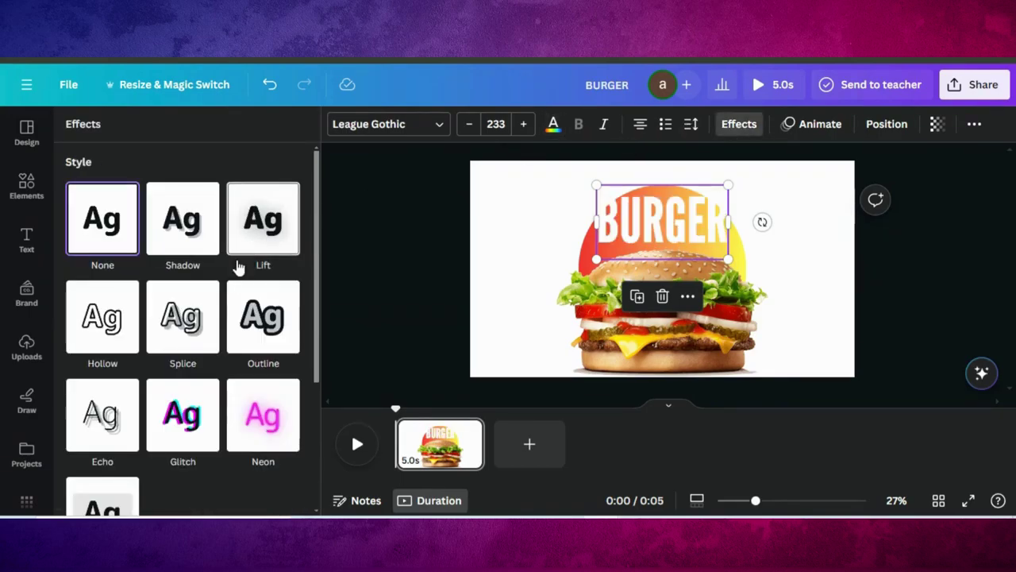
pyautogui.click(248, 328)
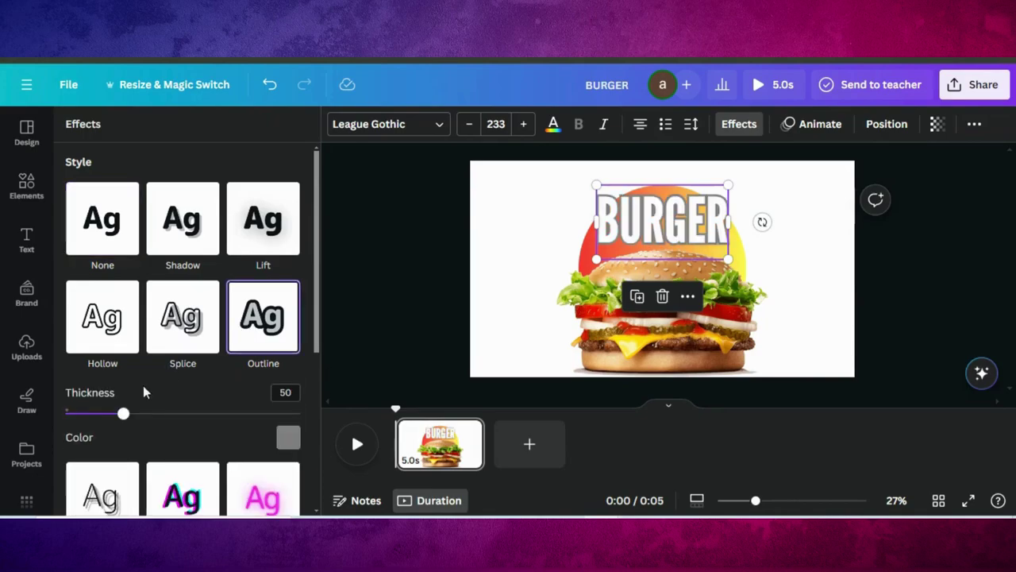
pyautogui.click(289, 438)
pyautogui.click(118, 303)
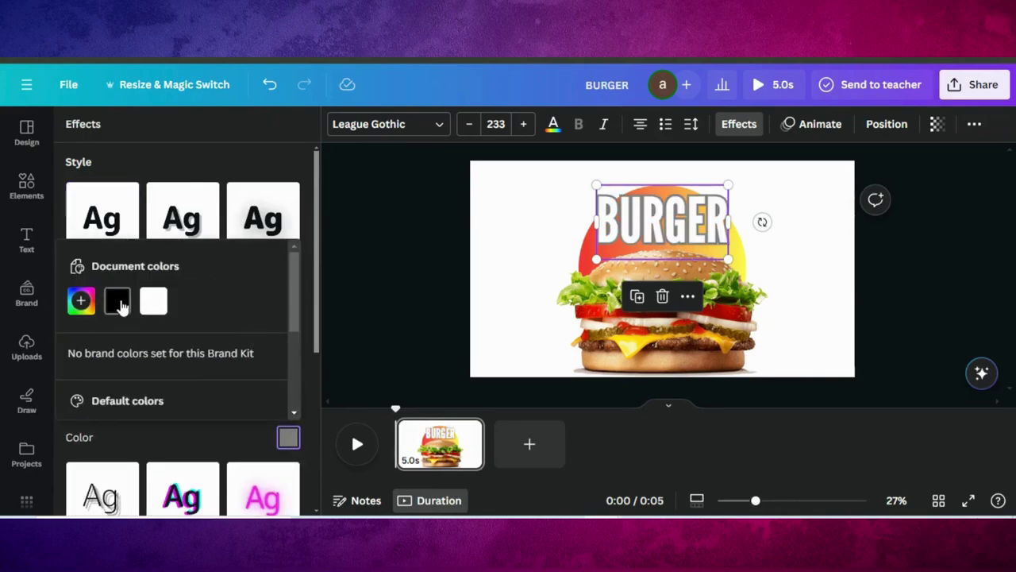
pyautogui.click(133, 433)
pyautogui.moveTo(123, 413); pyautogui.dragTo(152, 413)
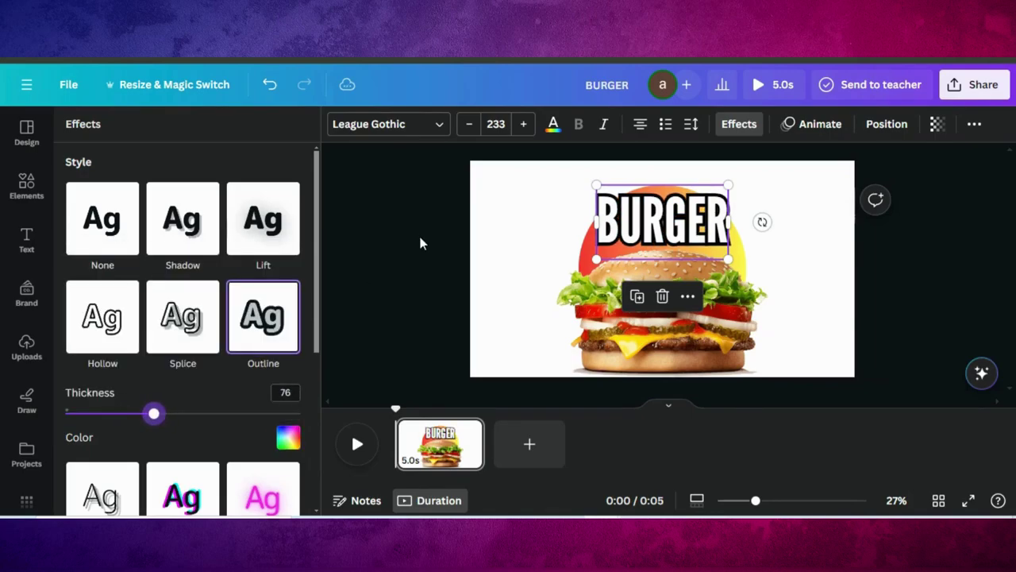
pyautogui.click(376, 241)
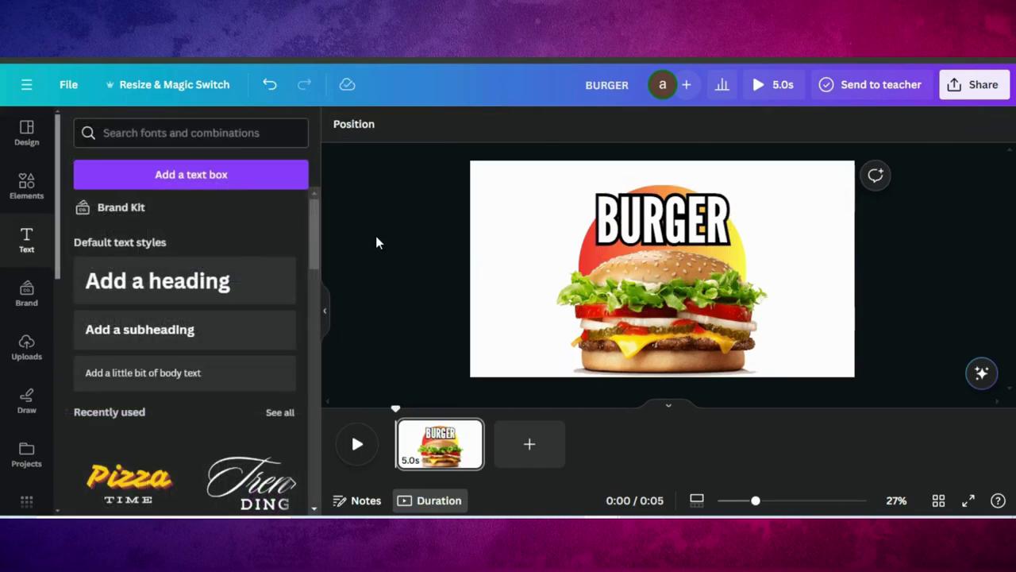
# - Enlarge the burger photo slightly and centre it horizontally so its top reaches the BURGER heading
pyautogui.click(484, 370)
pyautogui.click(642, 288)
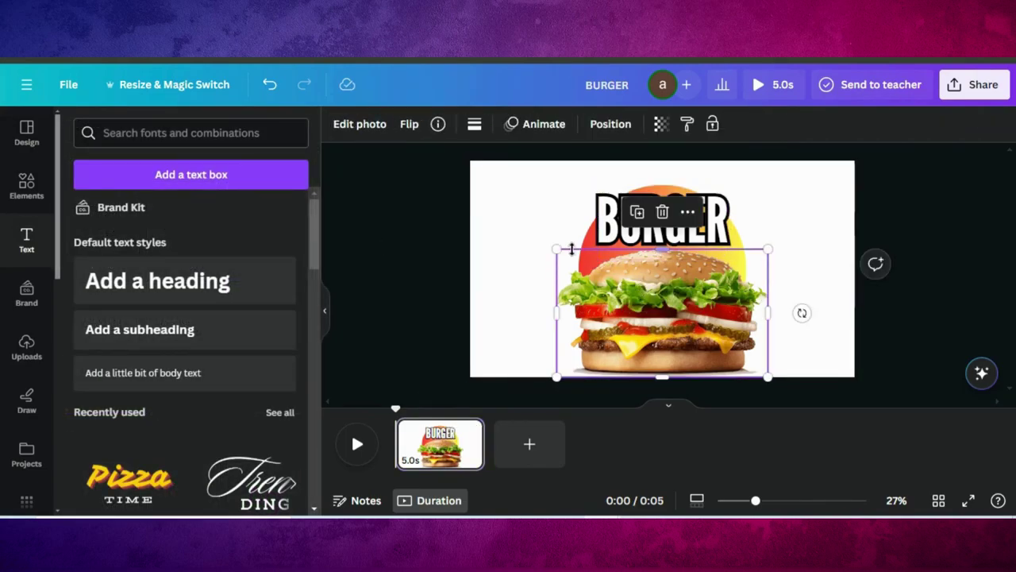
pyautogui.moveTo(560, 242); pyautogui.dragTo(537, 229)
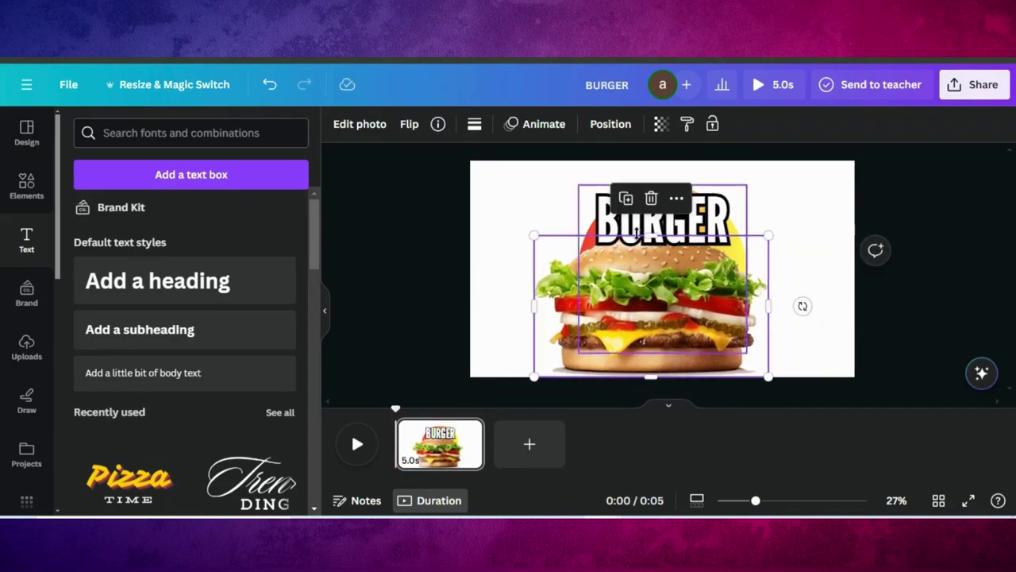
pyautogui.moveTo(684, 276); pyautogui.dragTo(692, 274)
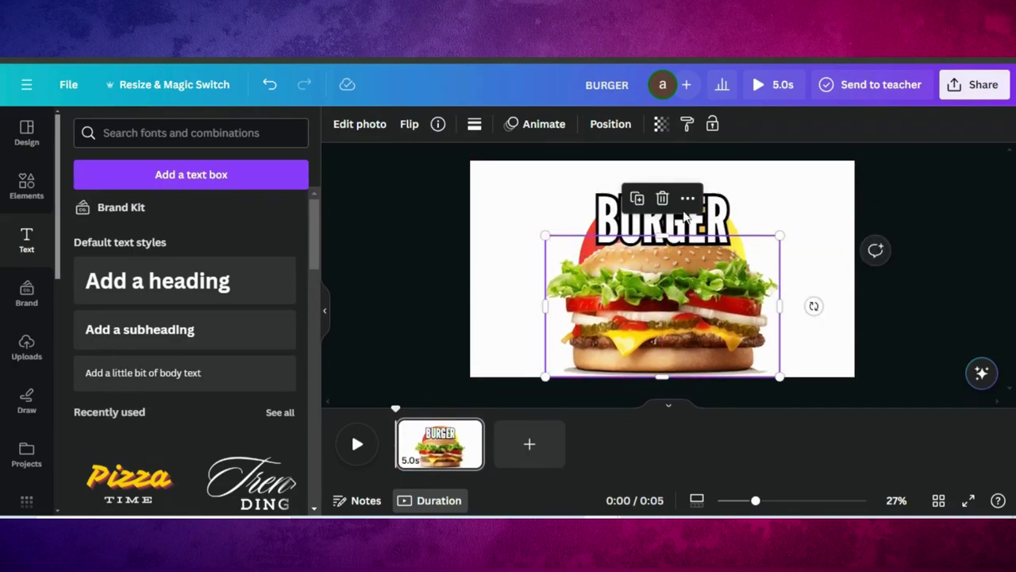
# - Move the BURGER heading one layer down so it sits behind the burger photo and above the gradient circle
pyautogui.click(677, 227)
pyautogui.rightClick(681, 228)
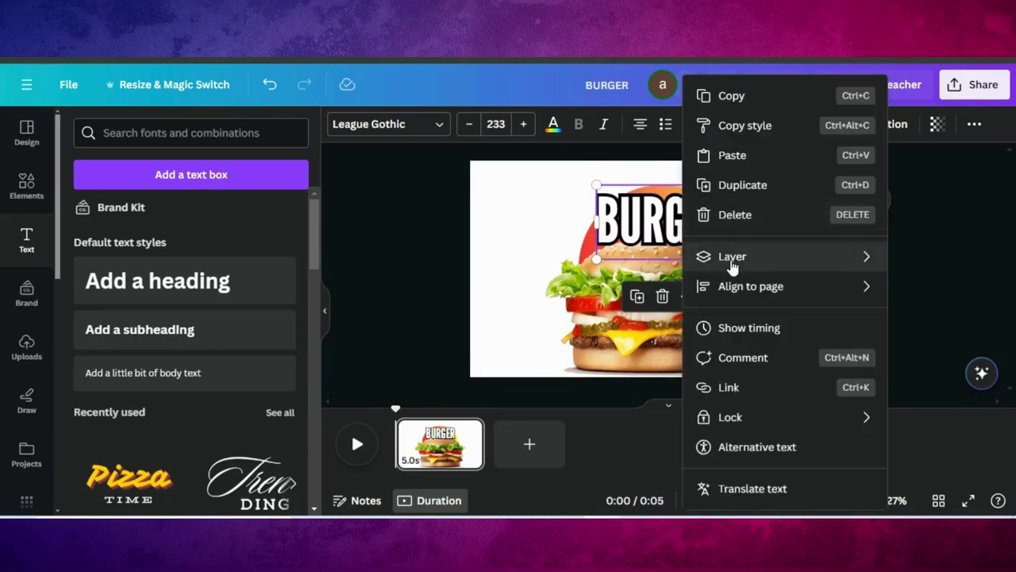
pyautogui.moveTo(732, 267)
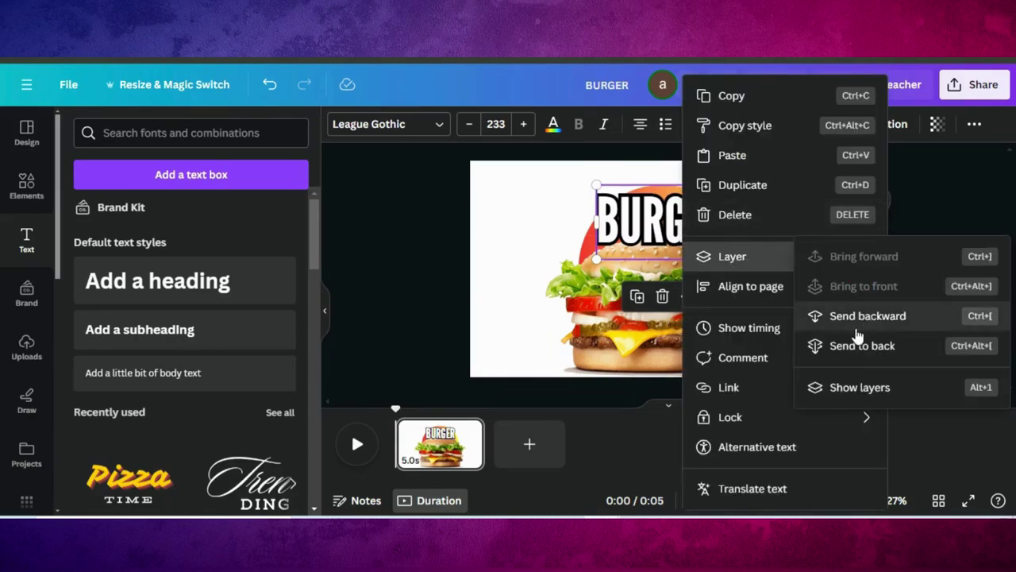
pyautogui.click(827, 385)
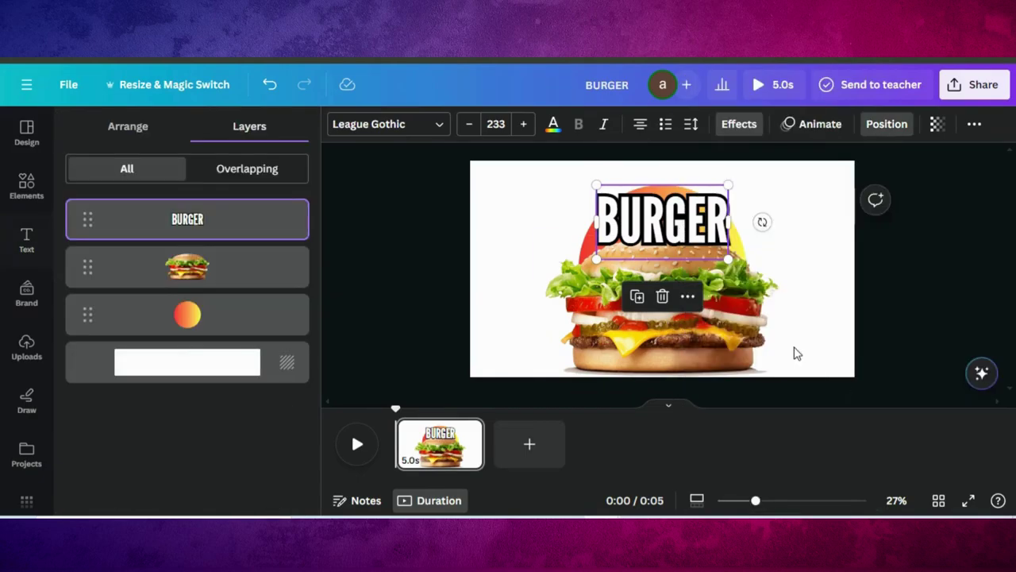
pyautogui.moveTo(213, 227); pyautogui.dragTo(210, 303)
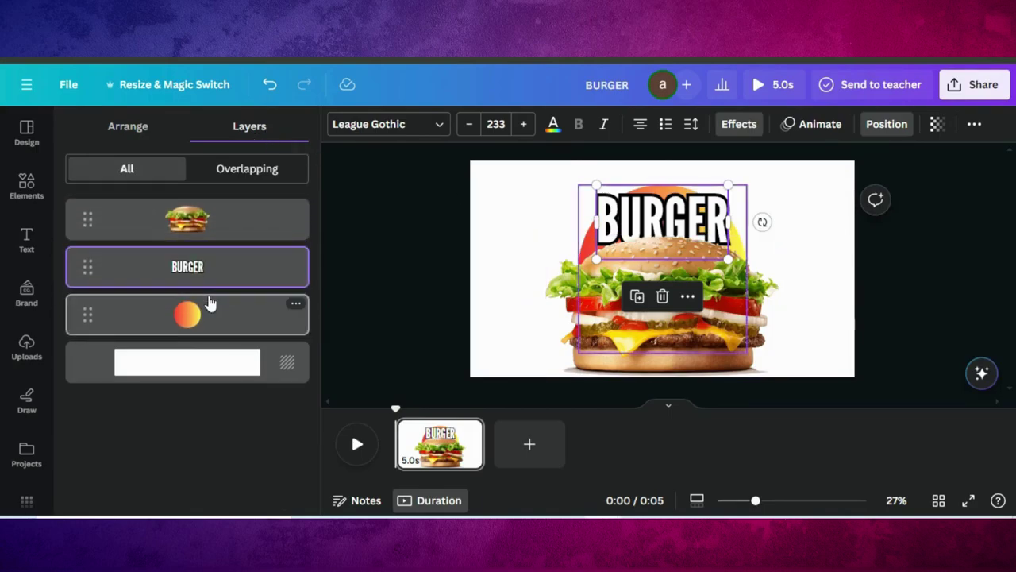
# - Enlarge the gradient circle slightly and recentre it horizontally behind the burger, and move the BURGER heading up a little
pyautogui.click(201, 323)
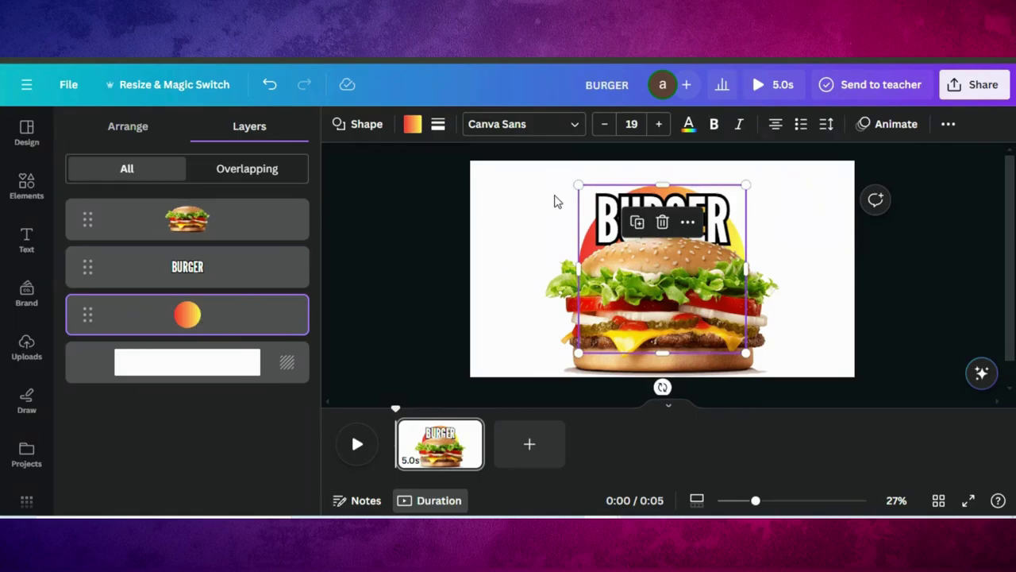
pyautogui.moveTo(571, 183); pyautogui.dragTo(569, 175)
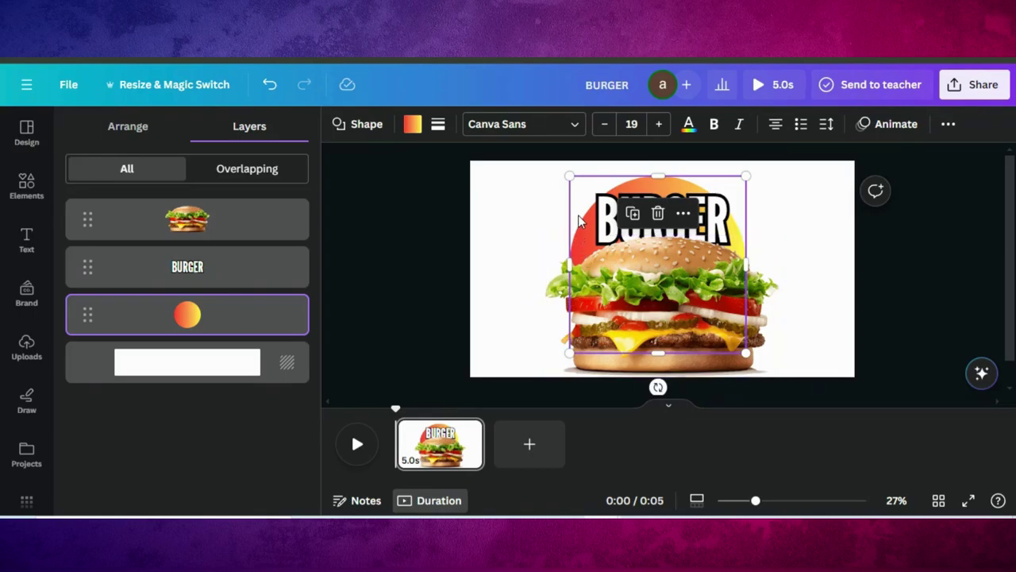
pyautogui.moveTo(580, 221); pyautogui.dragTo(584, 221)
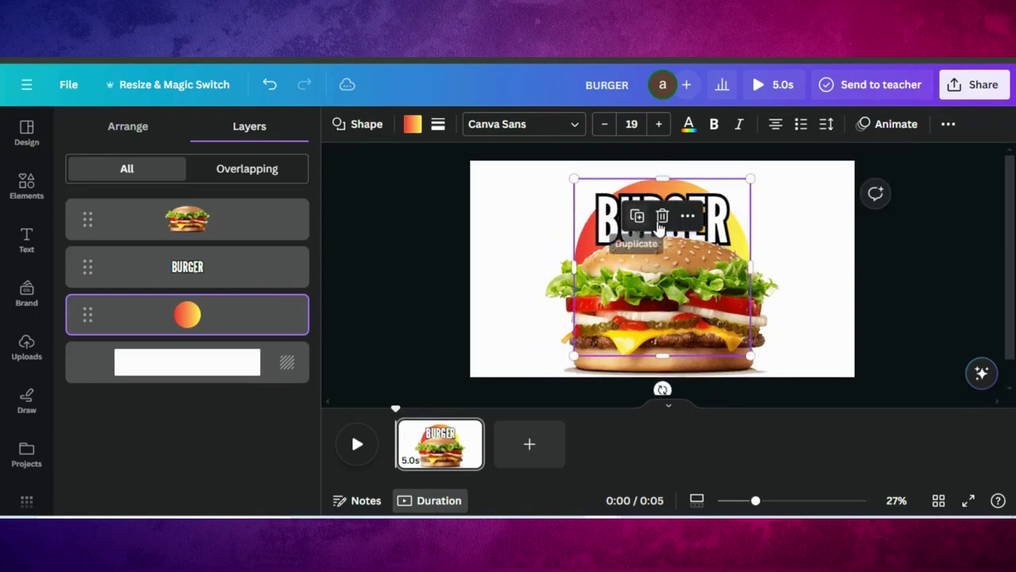
pyautogui.click(810, 265)
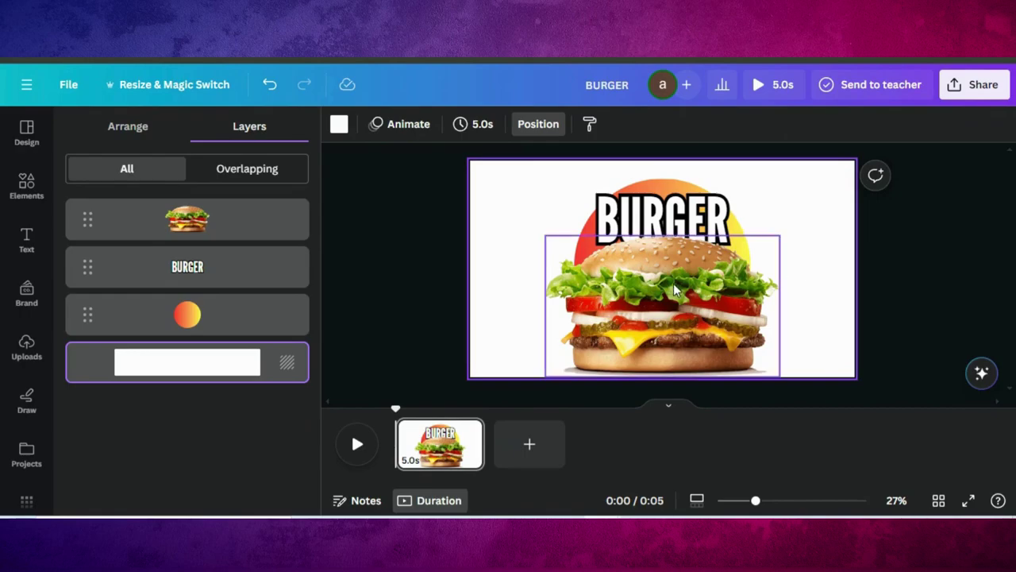
pyautogui.click(662, 205)
pyautogui.moveTo(662, 205); pyautogui.dragTo(659, 201)
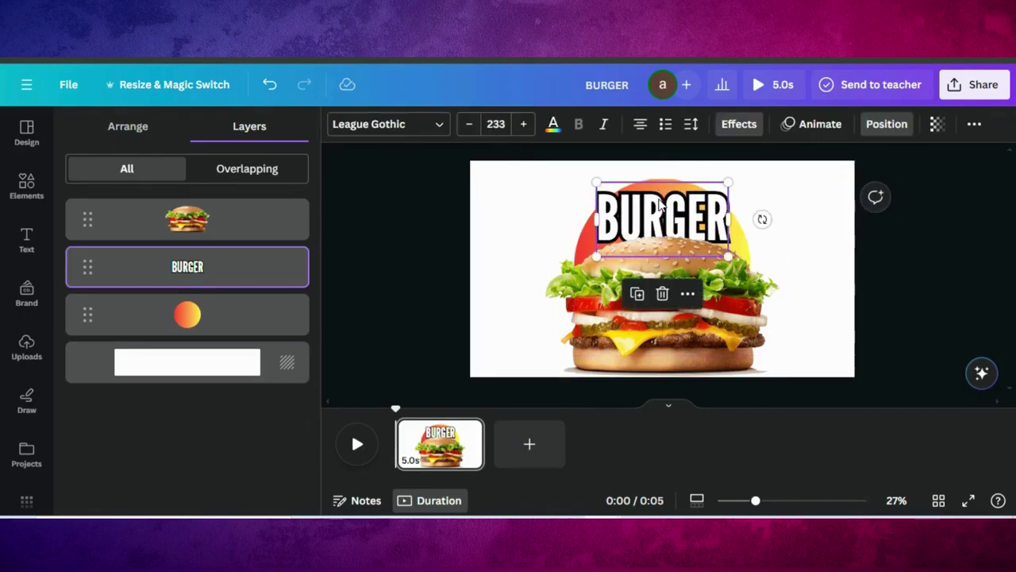
# - Duplicate the burger page and go to the copy for editing
pyautogui.click(463, 458)
pyautogui.click(469, 429)
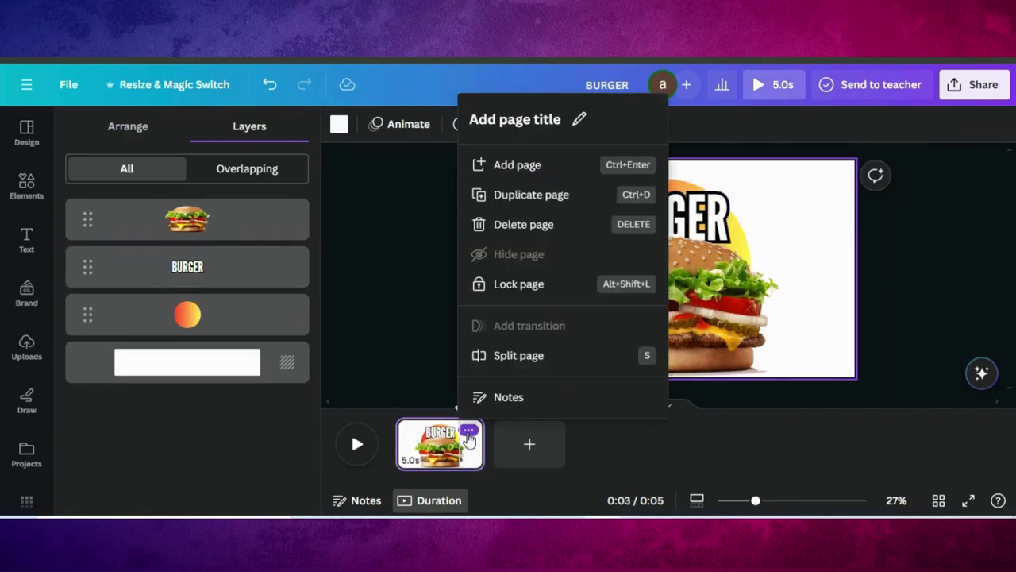
pyautogui.click(540, 199)
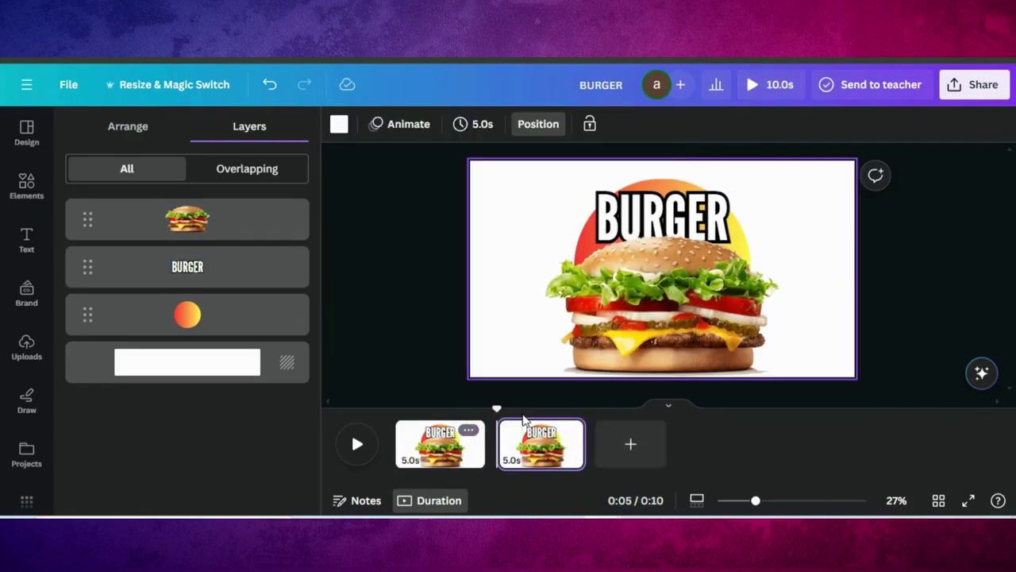
pyautogui.click(516, 449)
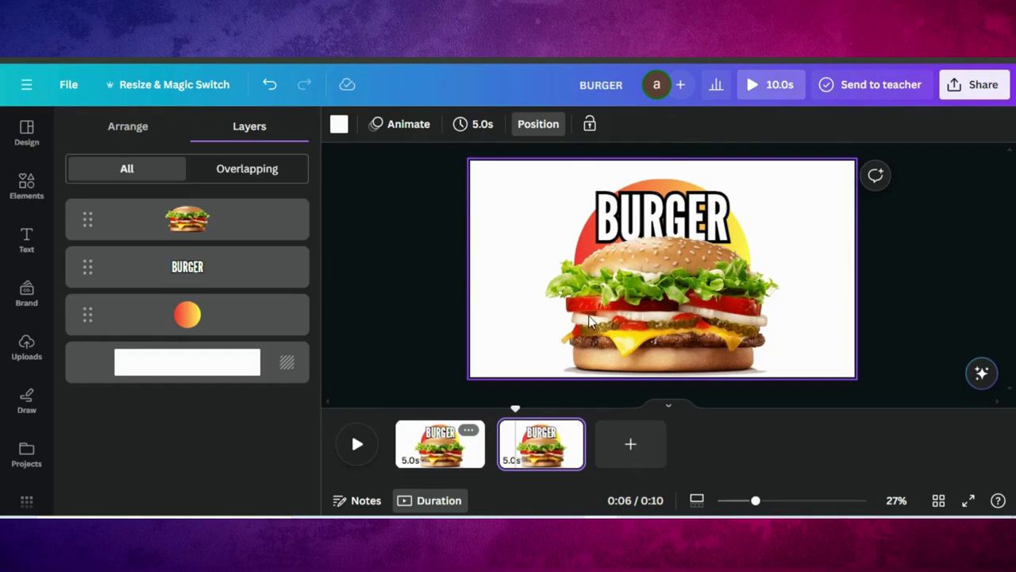
# - Enlarge the gradient circle on the duplicated page to about 2,497 × 2,497 and position it to cover the whole page background
pyautogui.click(260, 304)
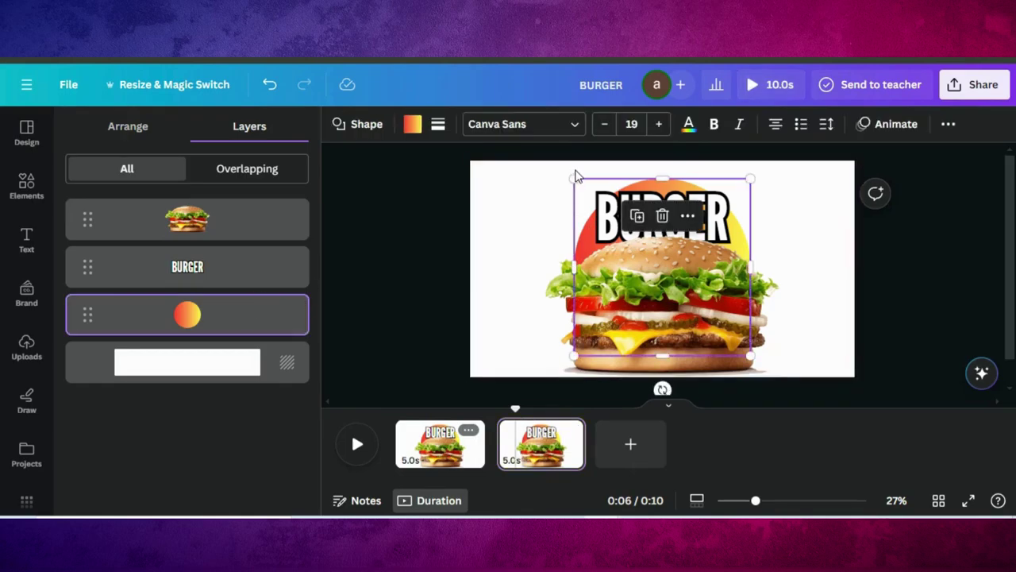
pyautogui.moveTo(573, 180); pyautogui.dragTo(368, 249)
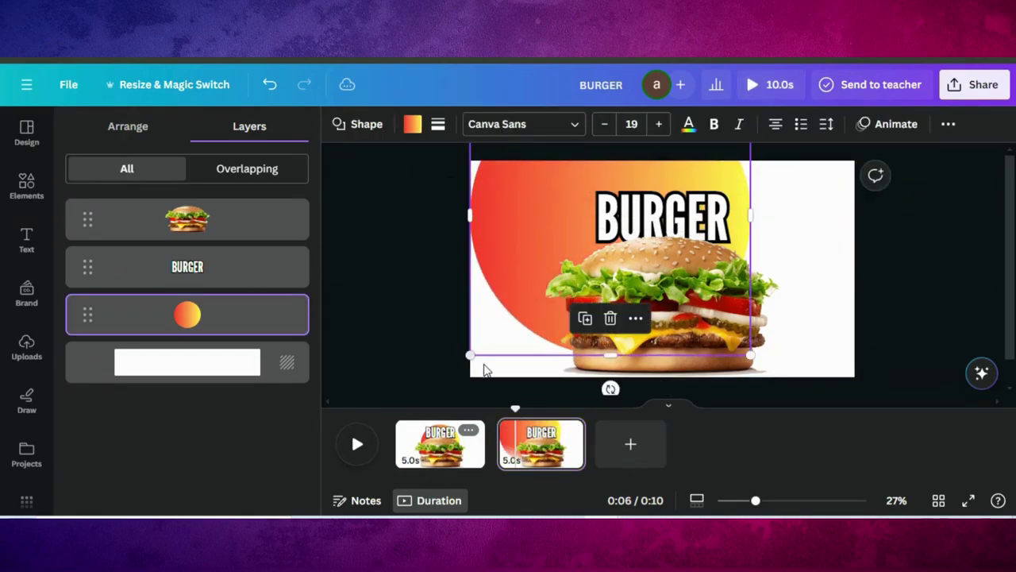
pyautogui.moveTo(470, 356); pyautogui.dragTo(407, 394)
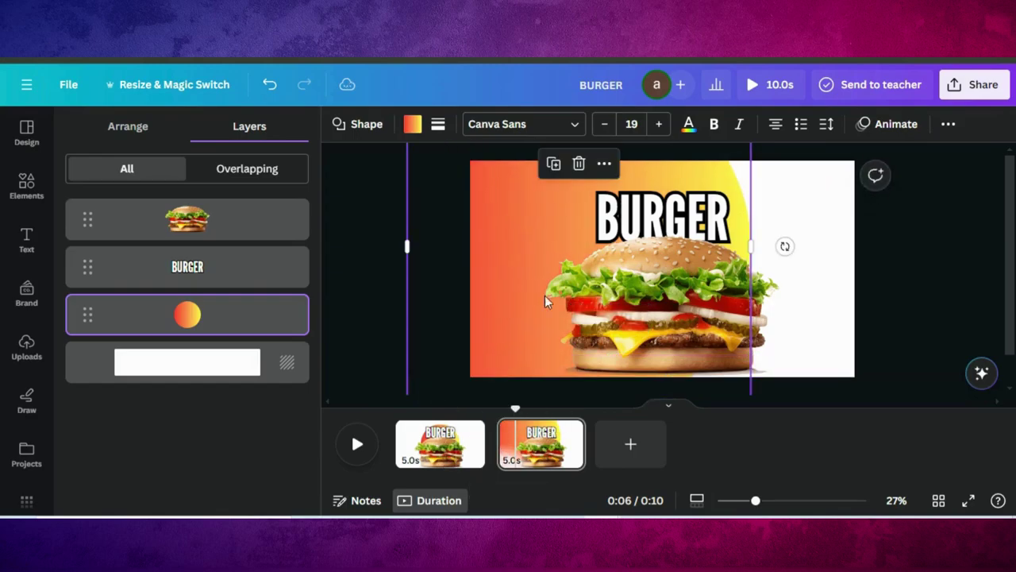
pyautogui.moveTo(530, 251)
pyautogui.mouseDown()
pyautogui.moveTo(563, 249)
pyautogui.moveTo(526, 253)
pyautogui.mouseUp()
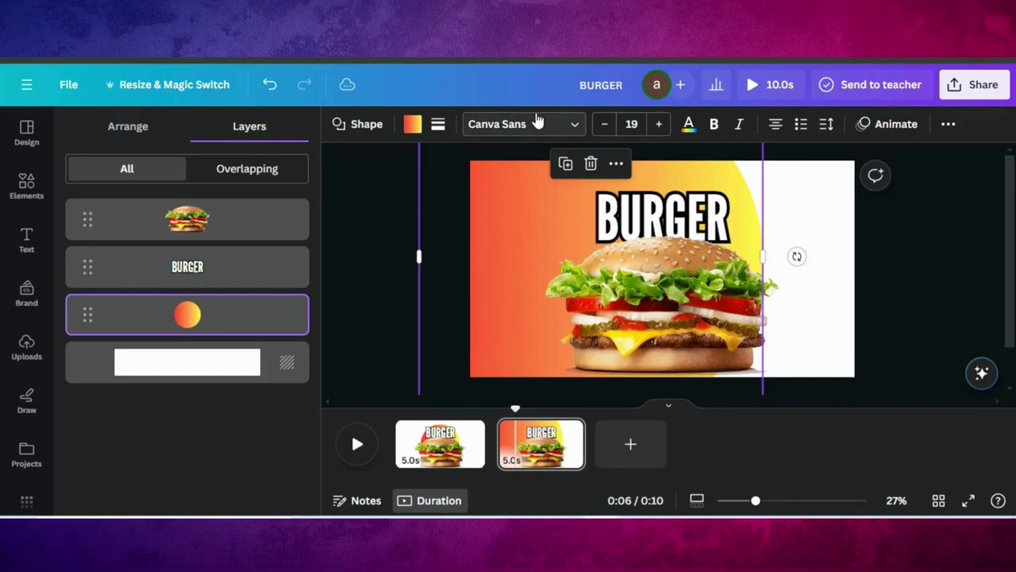
pyautogui.scroll(-1, 518, 229)
pyautogui.moveTo(762, 384); pyautogui.dragTo(951, 465)
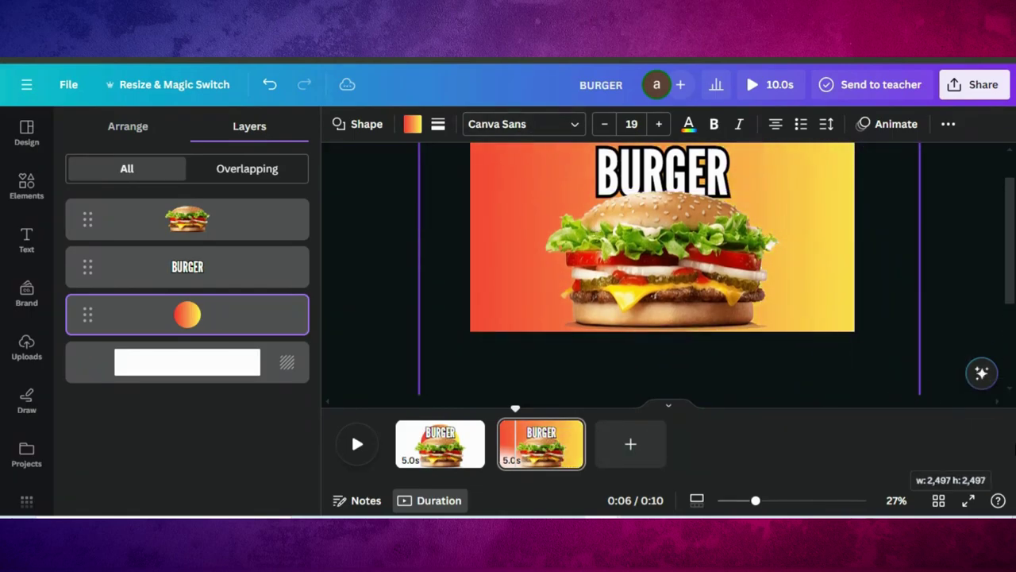
pyautogui.scroll(1, 854, 279)
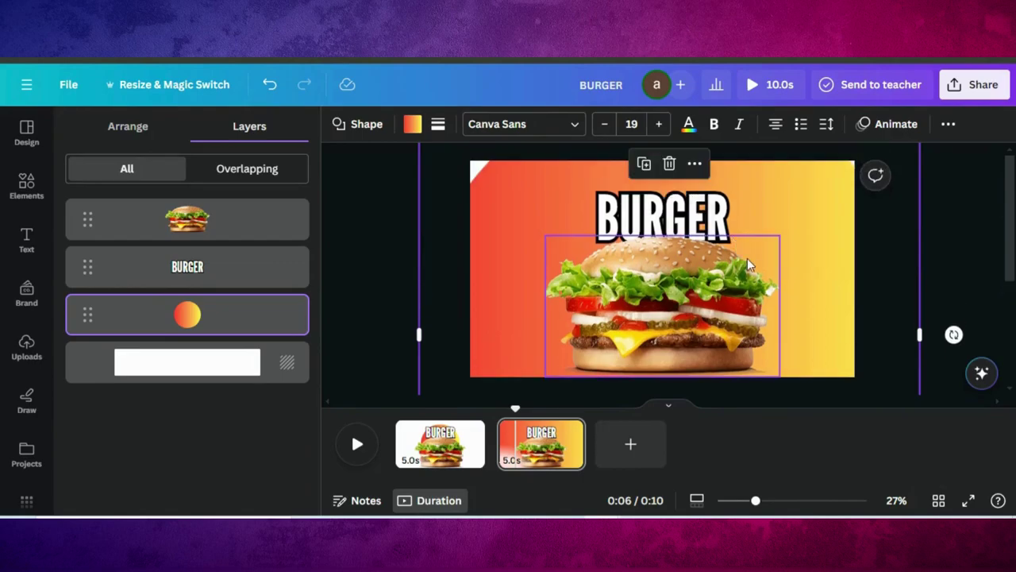
pyautogui.moveTo(820, 243); pyautogui.dragTo(819, 231)
# - Enlarge the burger photo on the gradient-filled page to most of the page height and shift it slightly down
pyautogui.click(673, 290)
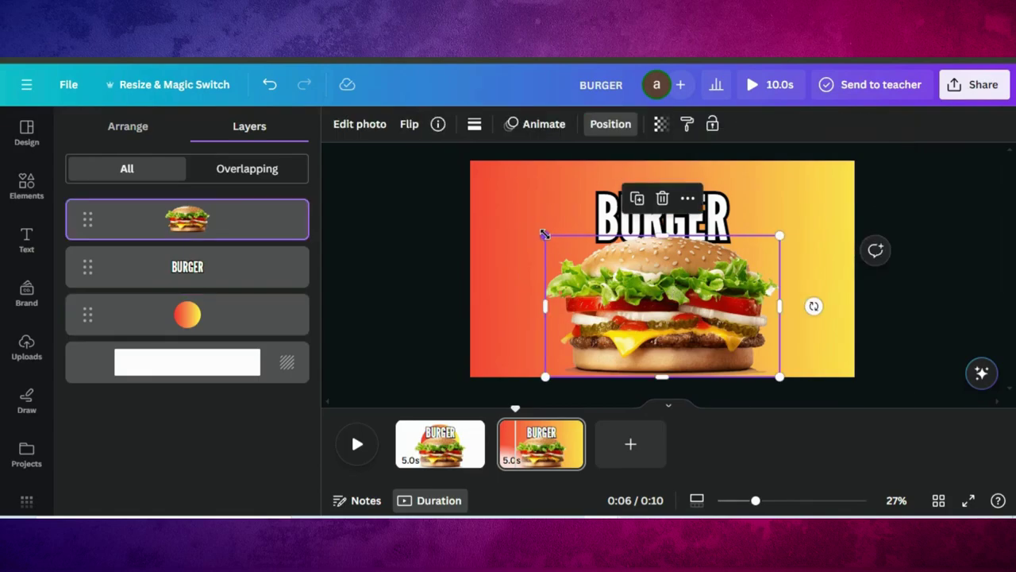
pyautogui.moveTo(544, 234); pyautogui.dragTo(499, 208)
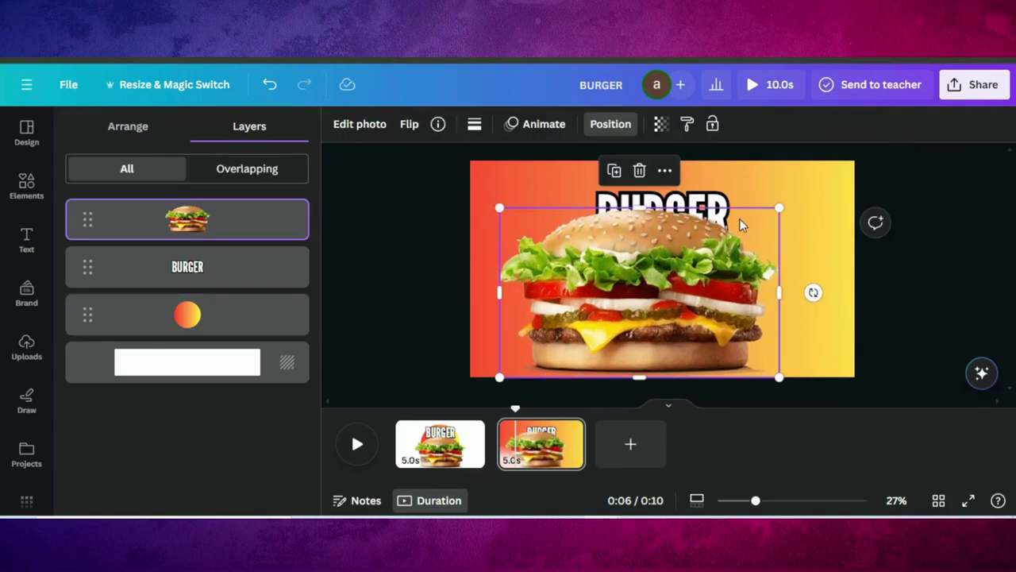
pyautogui.moveTo(780, 206); pyautogui.dragTo(812, 188)
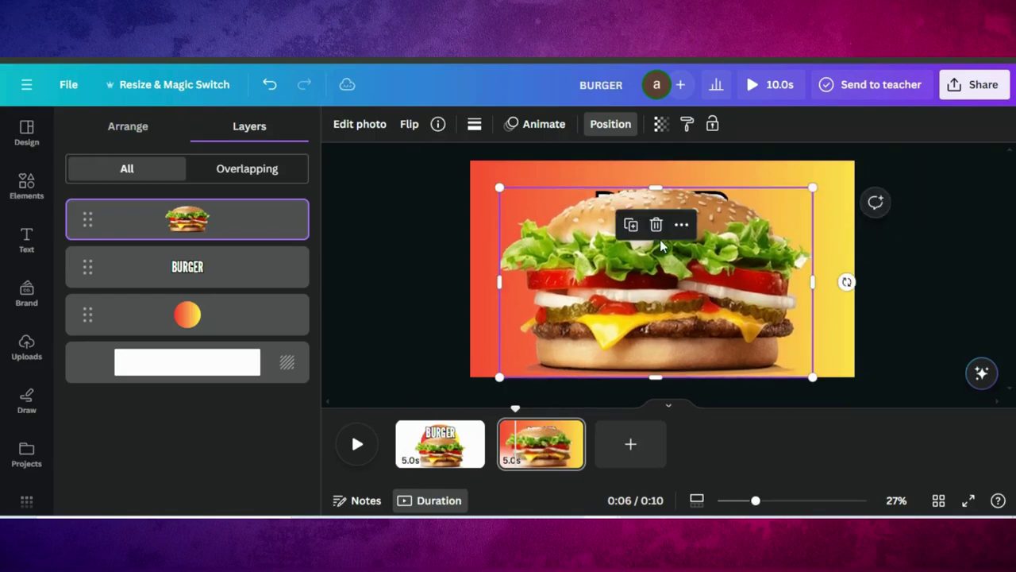
pyautogui.moveTo(709, 266); pyautogui.dragTo(708, 272)
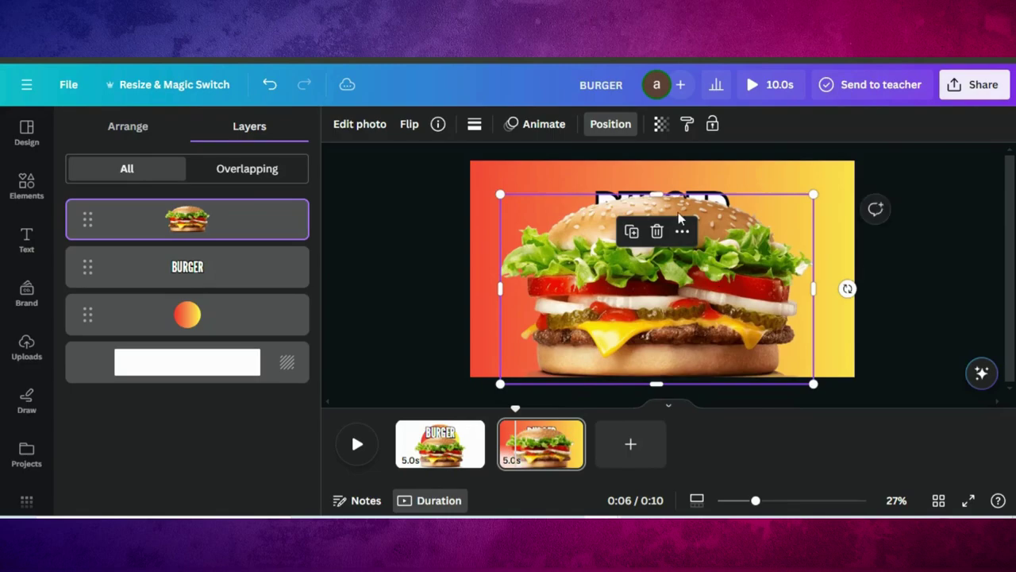
# - Move the BURGER heading up to the page's upper edge and enlarge it to size 341
pyautogui.click(199, 260)
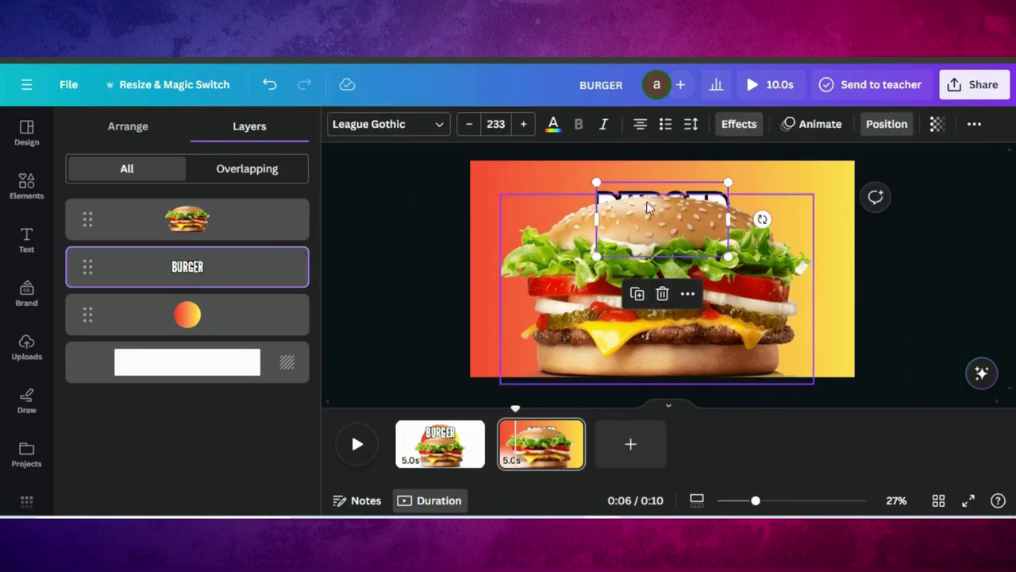
pyautogui.moveTo(664, 191); pyautogui.dragTo(663, 169)
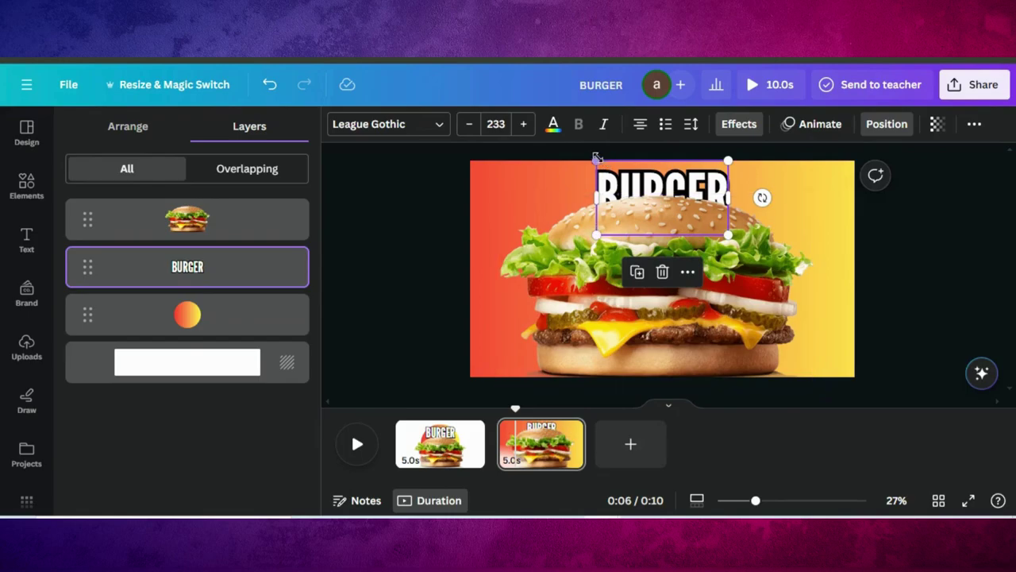
pyautogui.moveTo(575, 163); pyautogui.dragTo(564, 146)
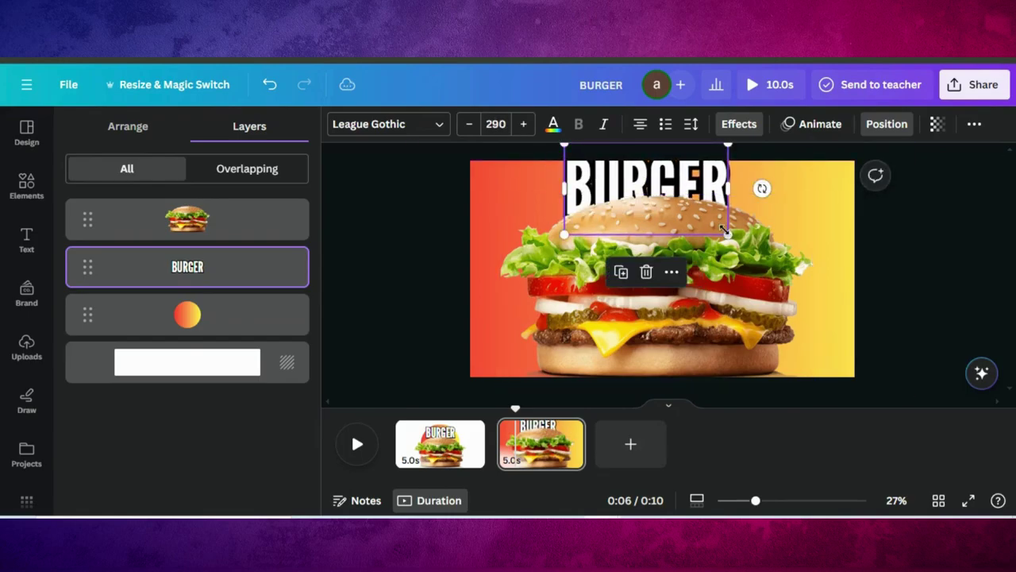
pyautogui.moveTo(725, 230); pyautogui.dragTo(758, 251)
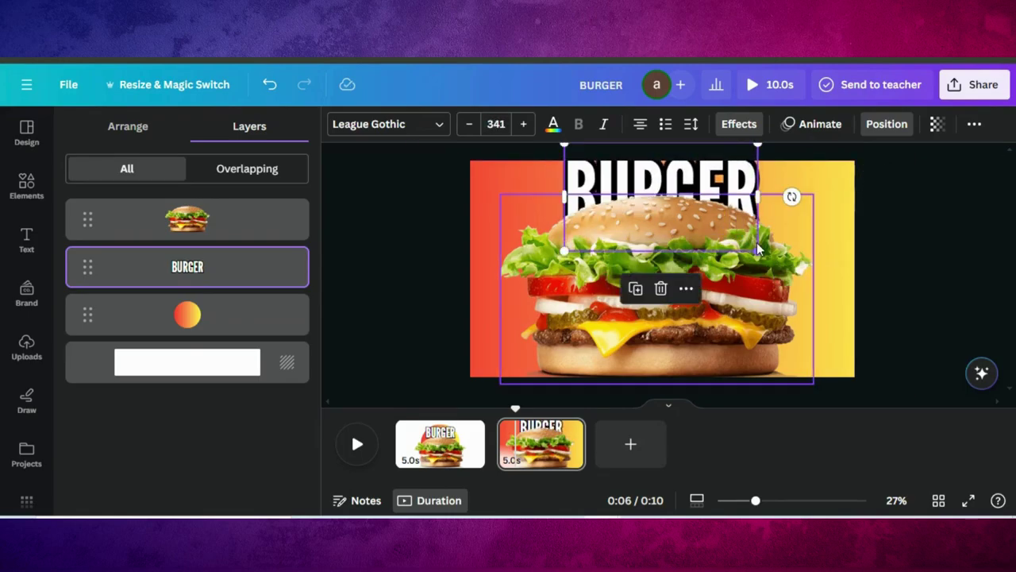
# - Shrink the burger photo slightly and centre both it and the BURGER heading horizontally on the page
pyautogui.click(654, 225)
pyautogui.moveTo(812, 196); pyautogui.dragTo(794, 207)
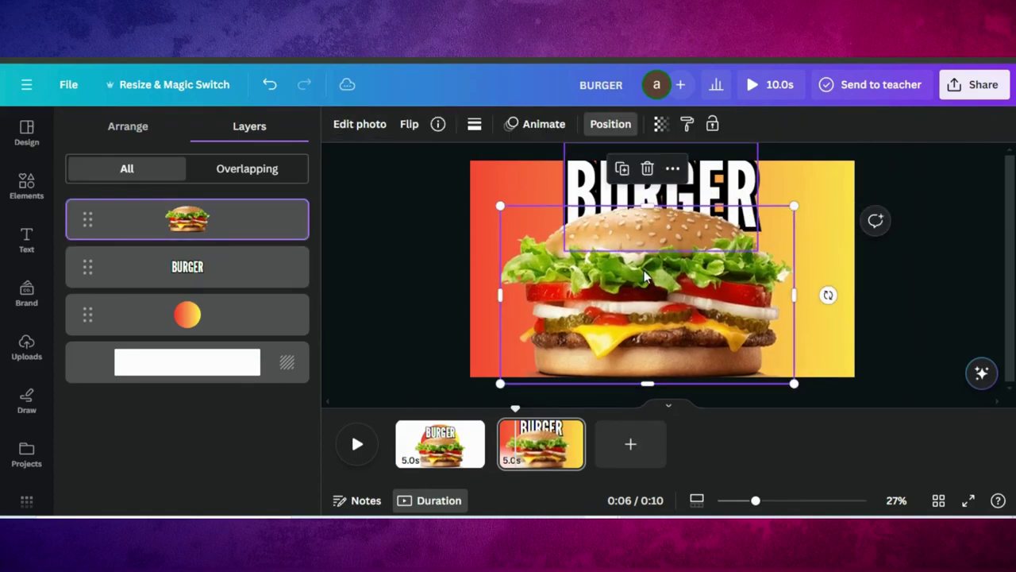
pyautogui.moveTo(644, 270); pyautogui.dragTo(659, 269)
pyautogui.moveTo(695, 193); pyautogui.dragTo(693, 191)
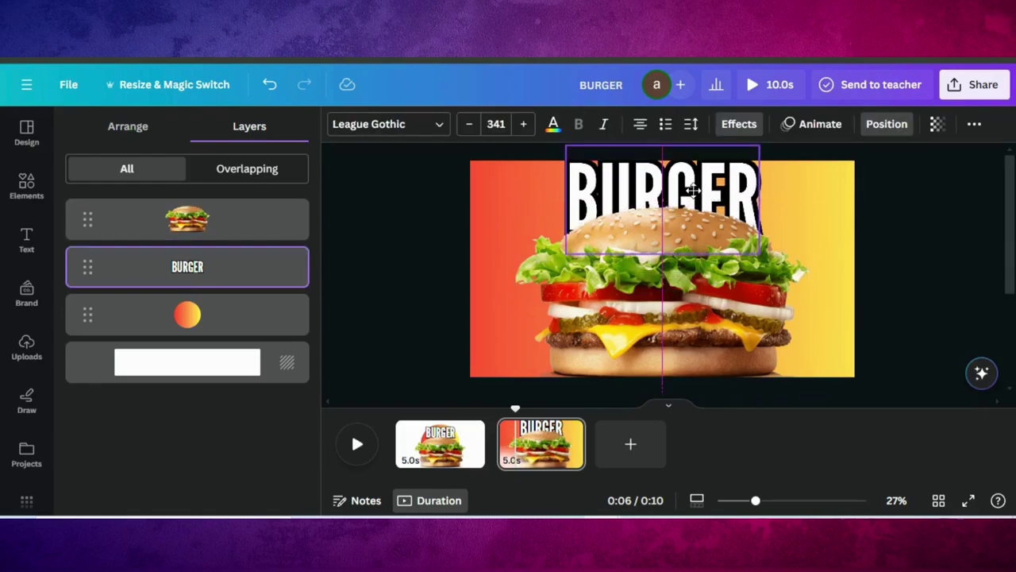
pyautogui.moveTo(693, 190); pyautogui.dragTo(694, 193)
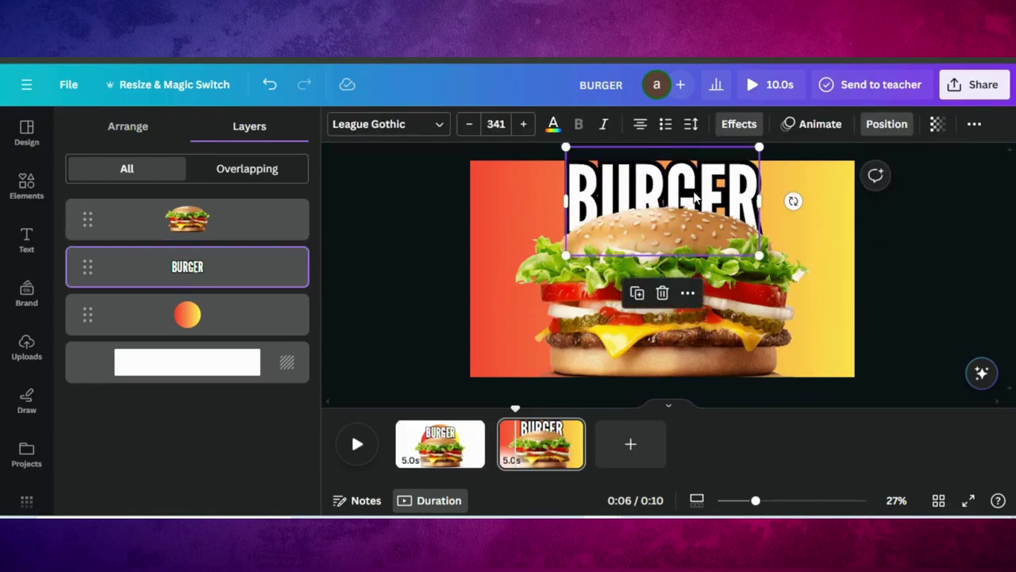
# - Shrink the burger photo a little more and place it centred and lower, uncovering more of the BURGER heading
pyautogui.click(594, 295)
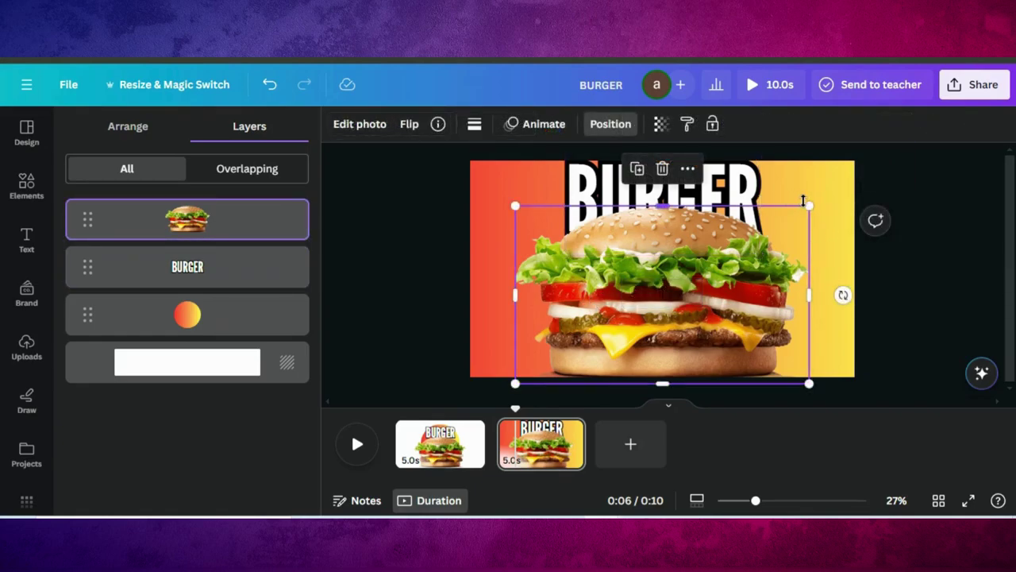
pyautogui.moveTo(808, 204); pyautogui.dragTo(794, 217)
pyautogui.moveTo(652, 269); pyautogui.dragTo(664, 273)
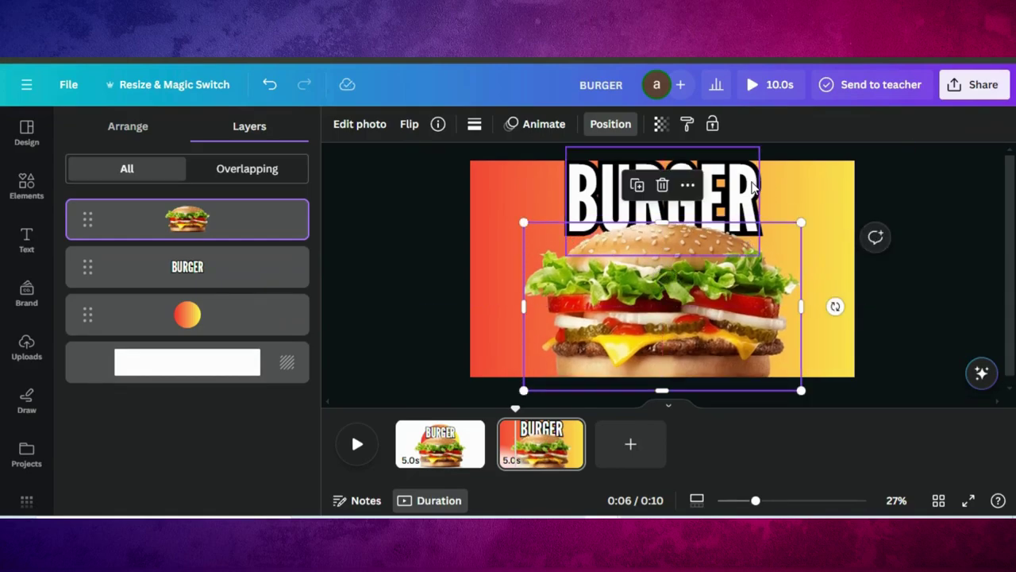
pyautogui.click(754, 186)
pyautogui.moveTo(754, 187); pyautogui.dragTo(755, 186)
# - Move the gradient-filled page ahead of the white page and shorten its duration to 3.0 seconds
pyautogui.moveTo(422, 439); pyautogui.dragTo(542, 442)
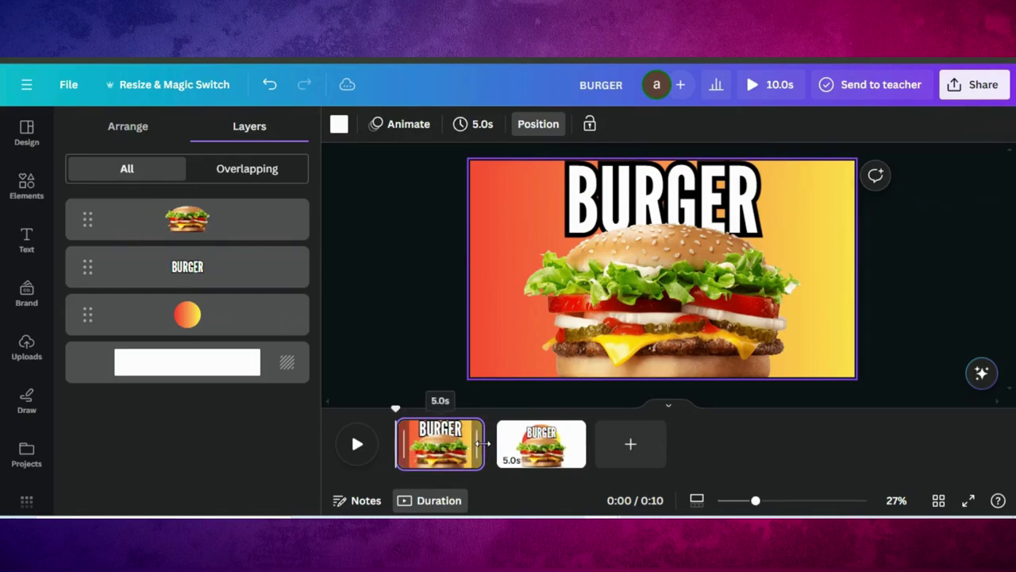
pyautogui.moveTo(476, 443); pyautogui.dragTo(450, 443)
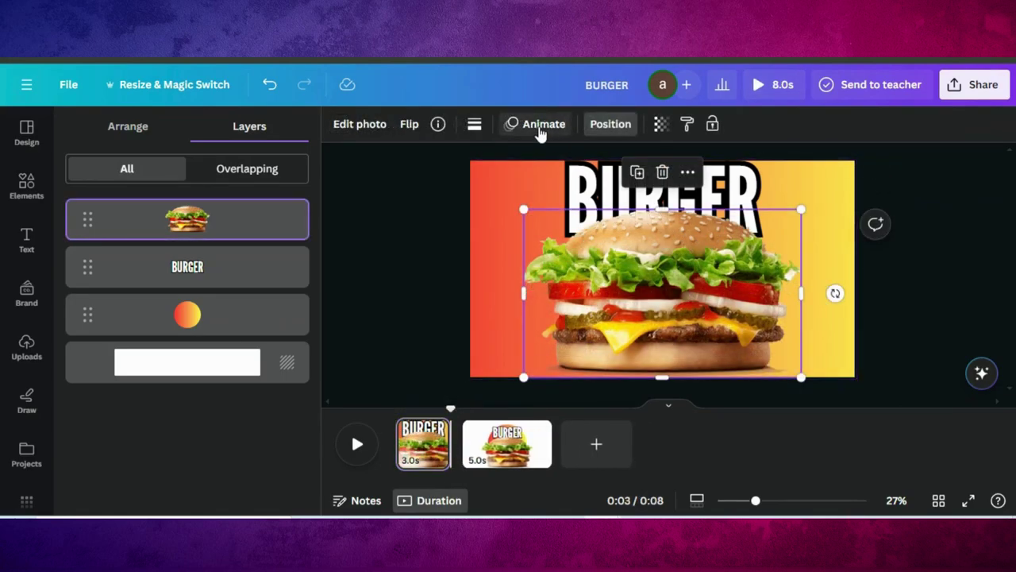
# - Apply the Baseline photo animation to the burger photo on the gradient-filled page
pyautogui.click(539, 127)
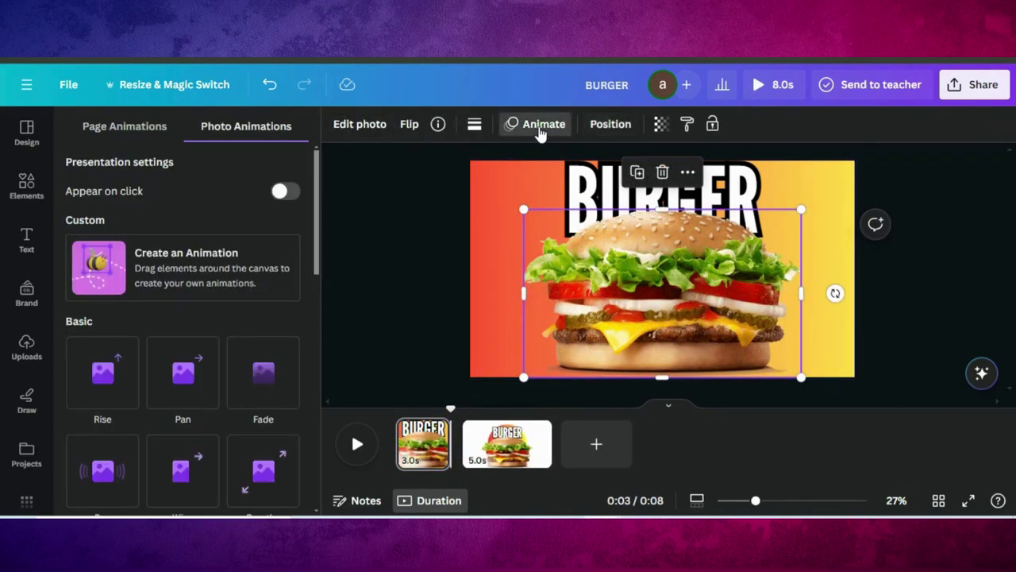
pyautogui.scroll(-5, 169, 300)
pyautogui.scroll(-4, 169, 300)
pyautogui.scroll(3, 159, 214)
pyautogui.click(109, 232)
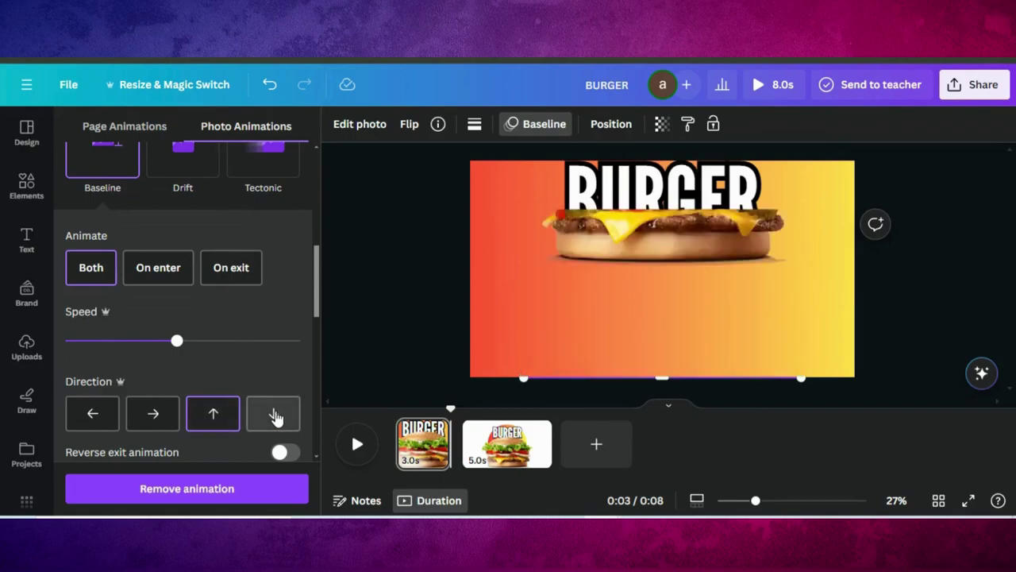
# - Set the burger photo's Baseline animation to move upward and reduce its speed to a little over a quarter of the range
pyautogui.click(214, 415)
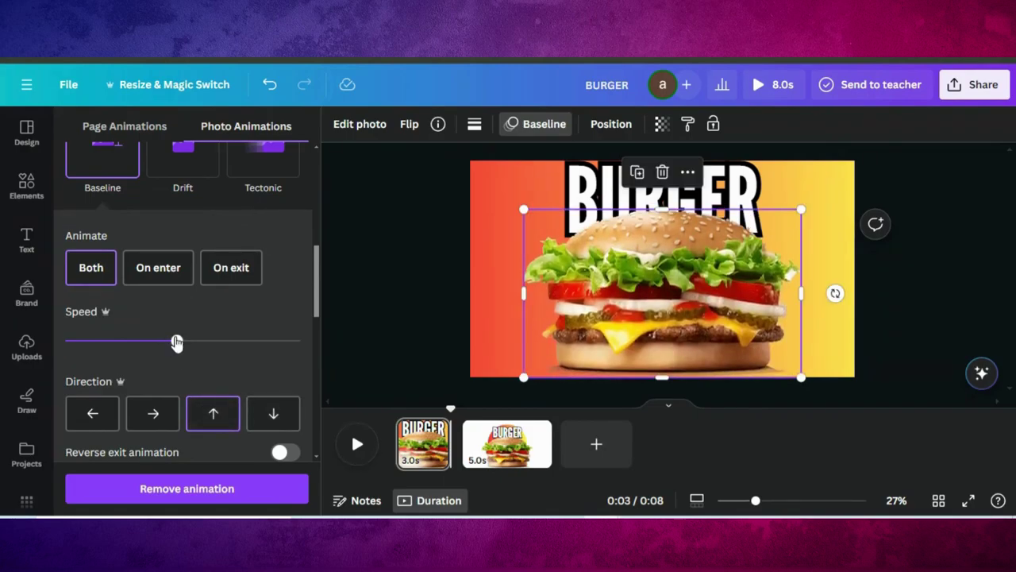
pyautogui.moveTo(137, 341); pyautogui.dragTo(130, 341)
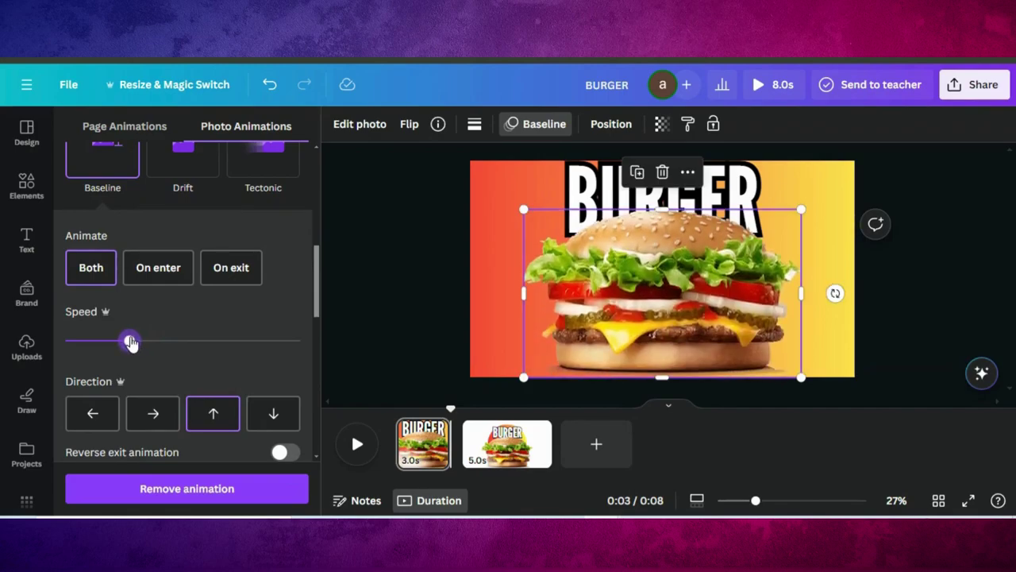
# - Apply the Baseline text animation to the BURGER heading on the gradient-filled page, moving downward at a reduced speed
pyautogui.click(601, 186)
pyautogui.scroll(-10, 176, 318)
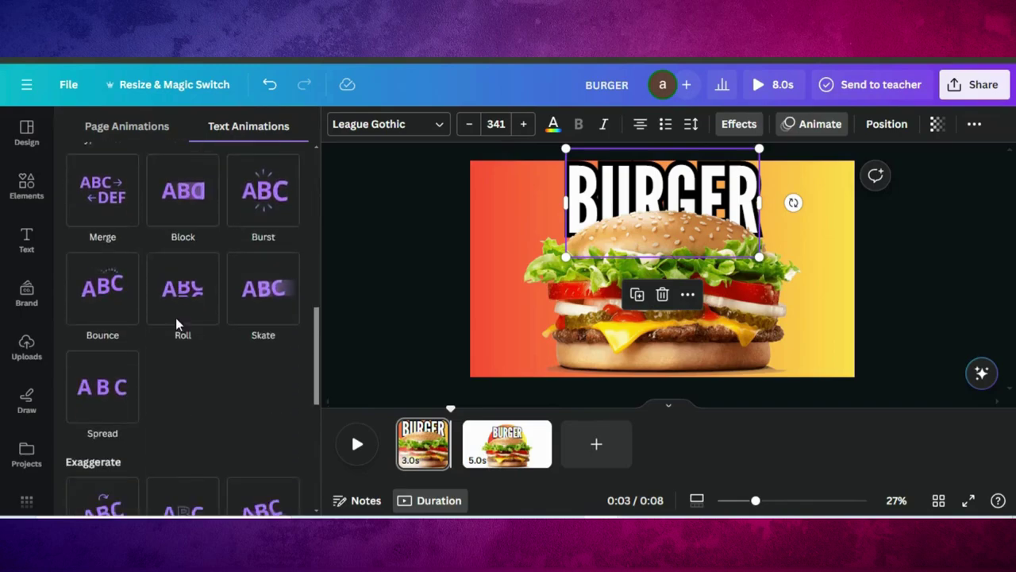
pyautogui.scroll(-5, 151, 361)
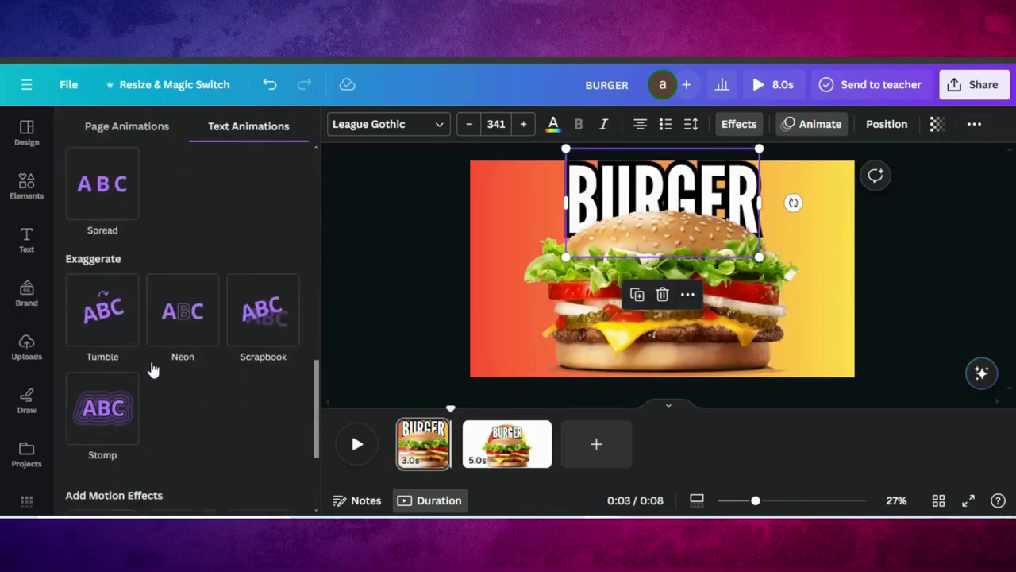
pyautogui.scroll(3, 153, 369)
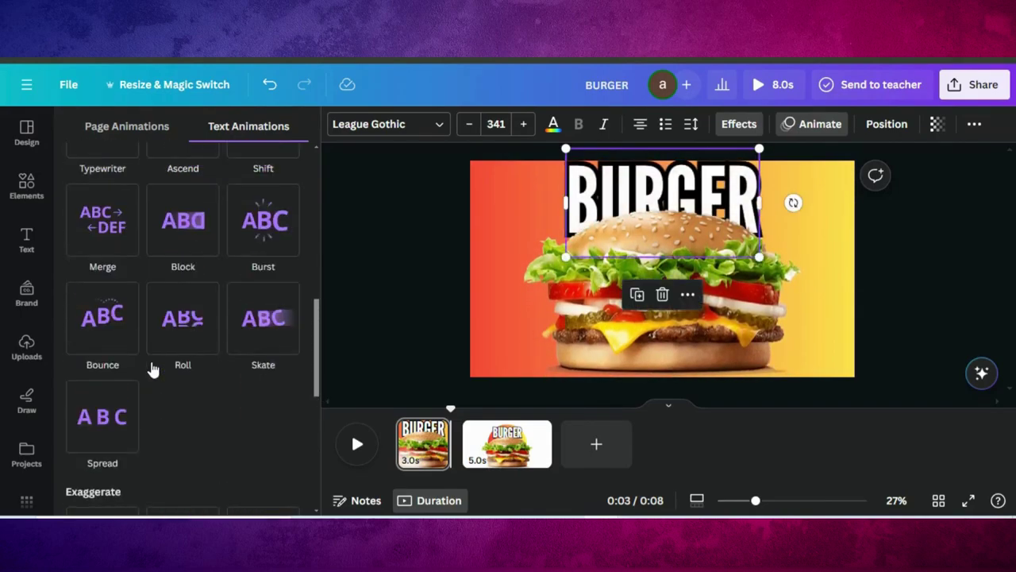
pyautogui.scroll(2, 141, 334)
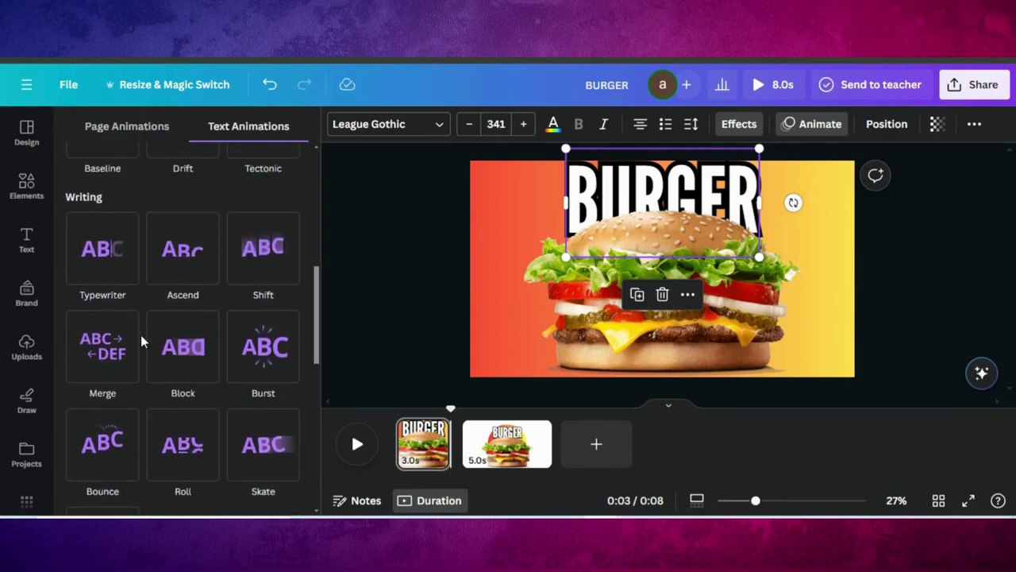
pyautogui.scroll(2, 141, 334)
pyautogui.click(89, 235)
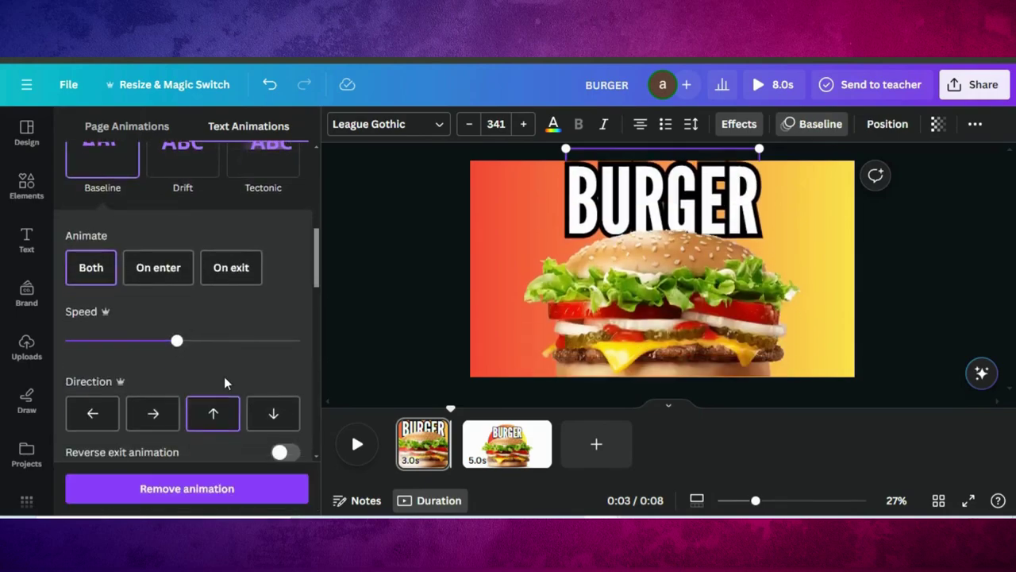
pyautogui.click(273, 416)
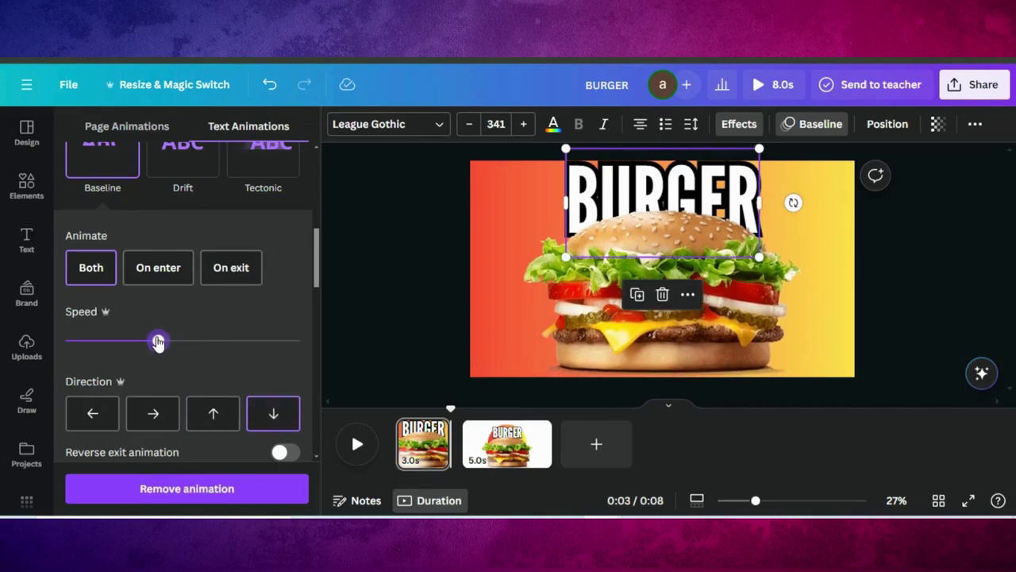
pyautogui.moveTo(158, 341); pyautogui.dragTo(140, 341)
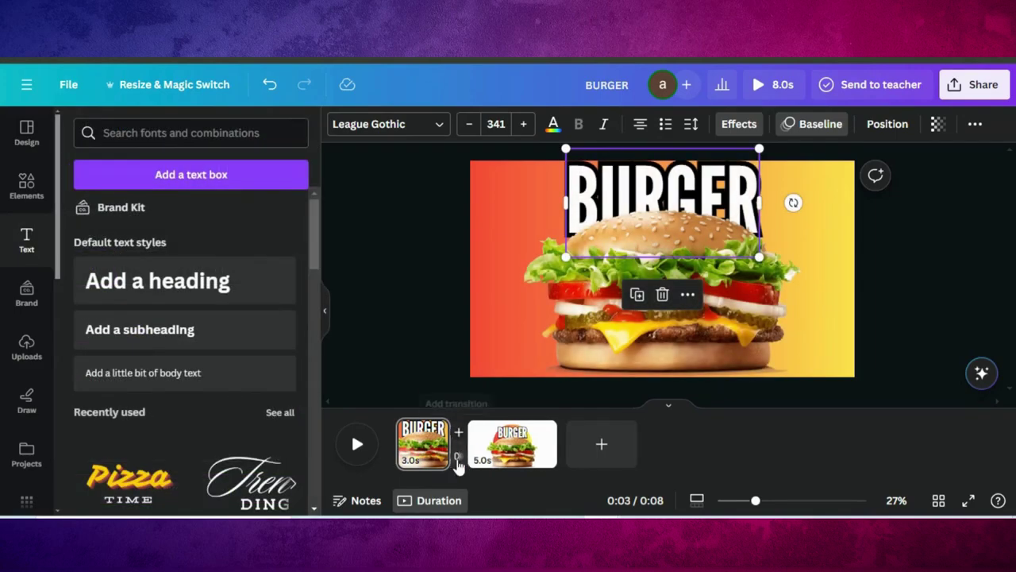
# - Add a Match & Move transition lasting 1.5 seconds between the two pages and preview it
pyautogui.click(461, 458)
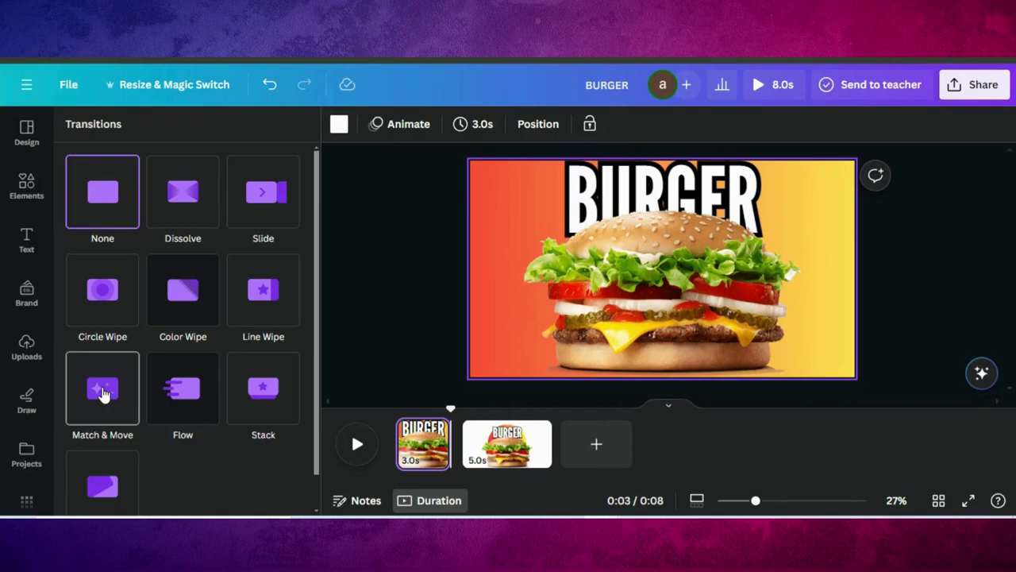
pyautogui.click(102, 391)
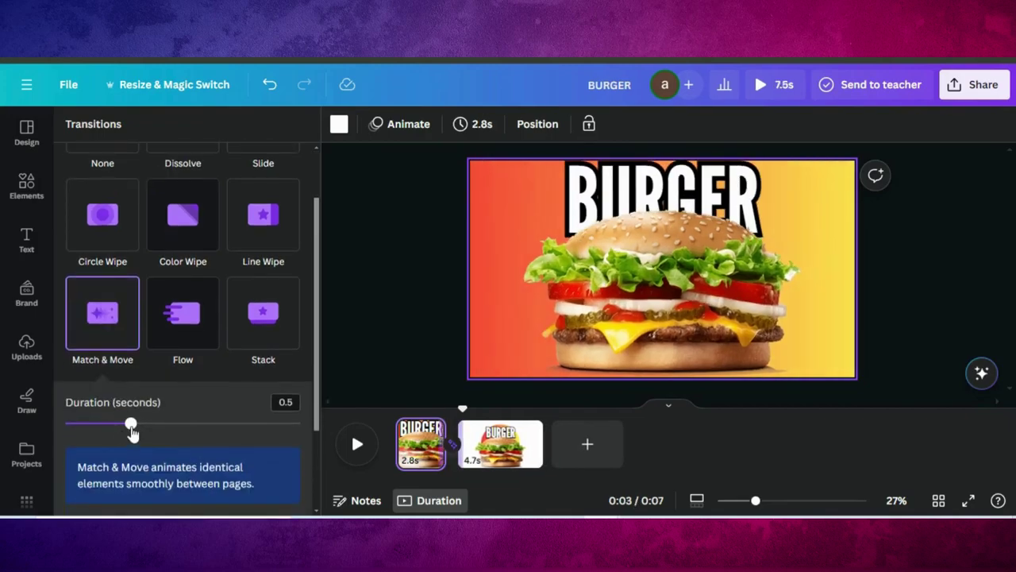
pyautogui.moveTo(303, 426); pyautogui.dragTo(315, 423)
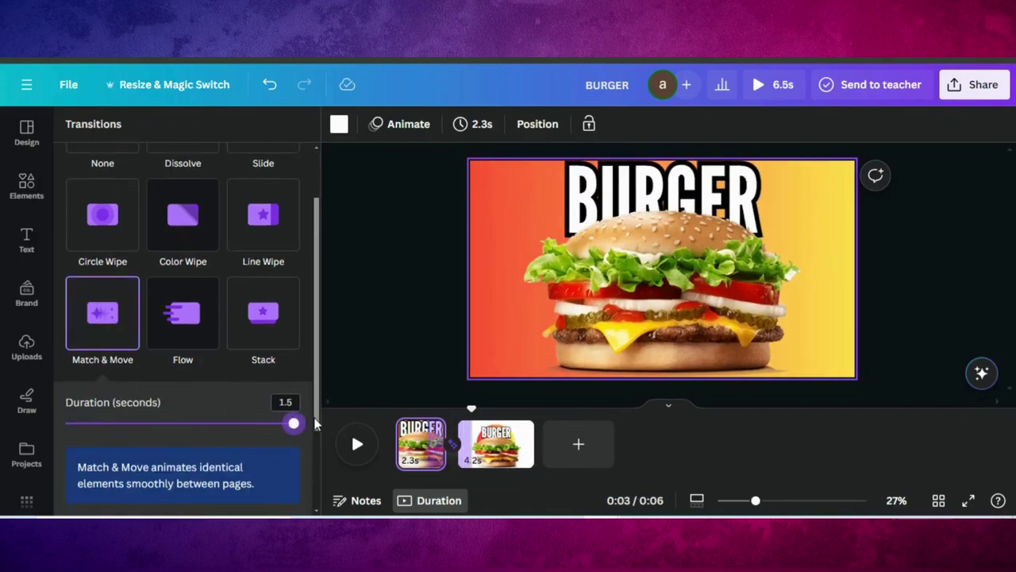
pyautogui.click(357, 446)
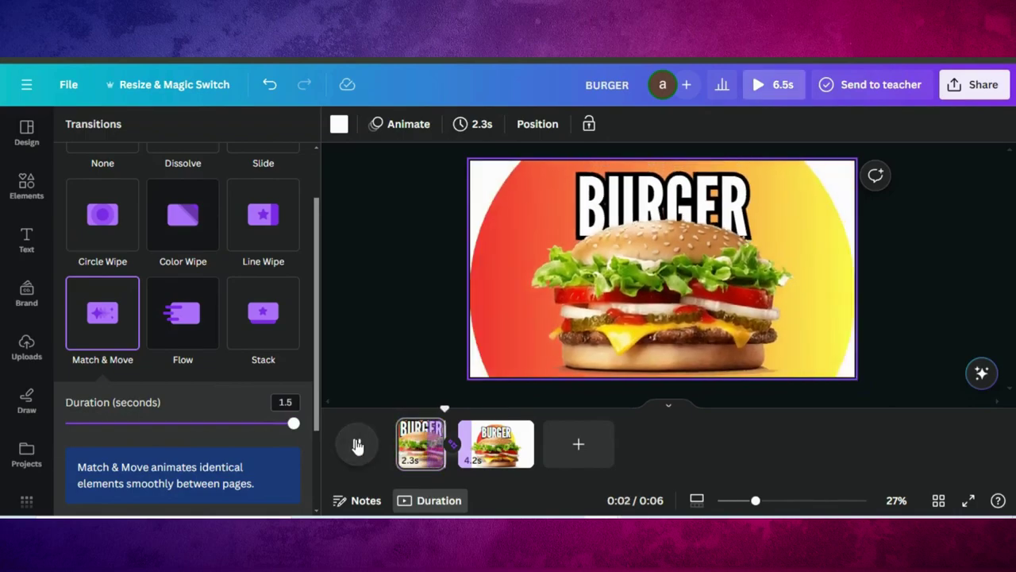
pyautogui.click(357, 445)
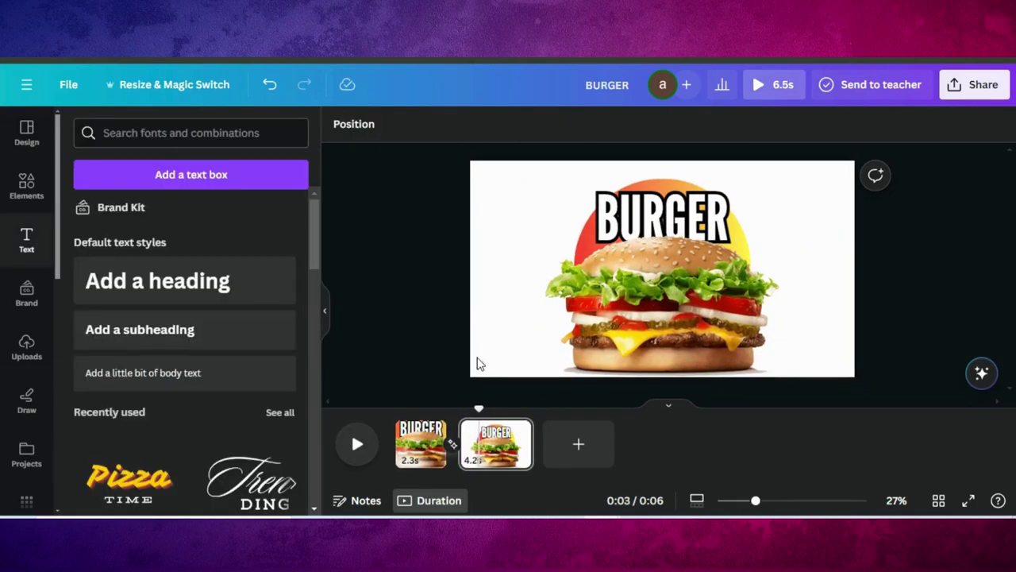
# - Enlarge the gradient circle slightly on the white page and centre it horizontally behind the burger
pyautogui.click(745, 246)
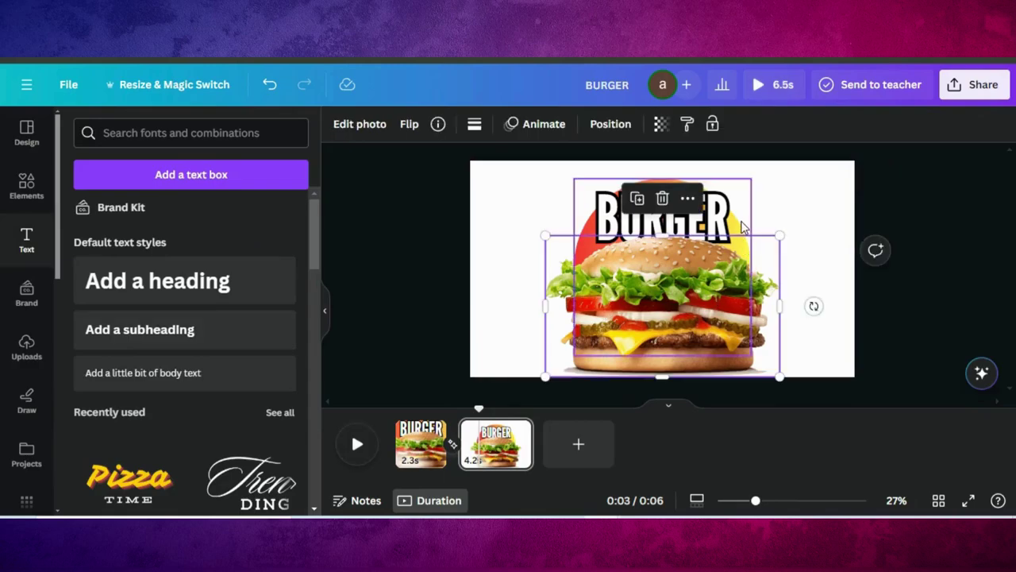
pyautogui.click(743, 227)
pyautogui.moveTo(752, 176); pyautogui.dragTo(758, 172)
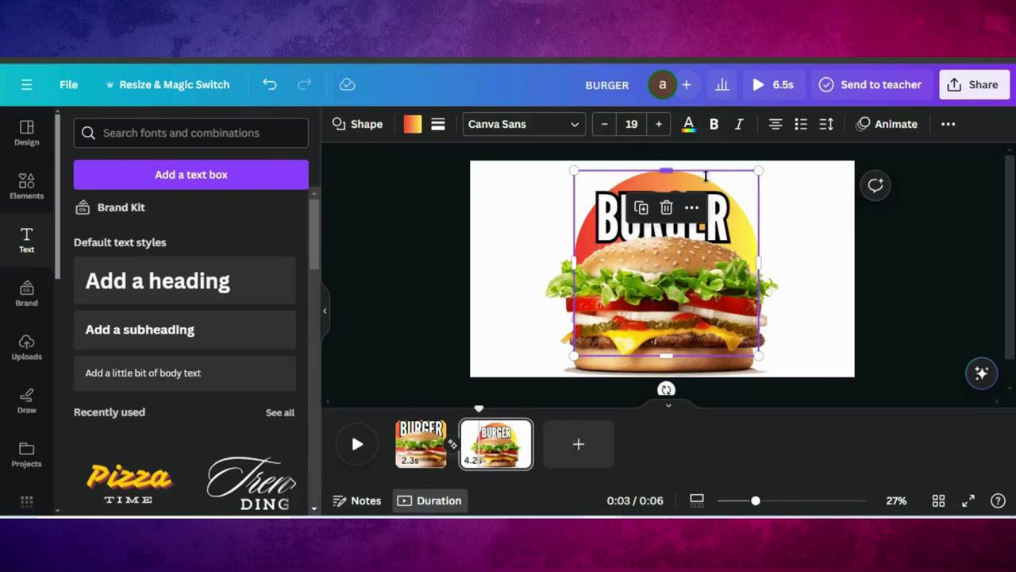
pyautogui.moveTo(745, 224); pyautogui.dragTo(740, 216)
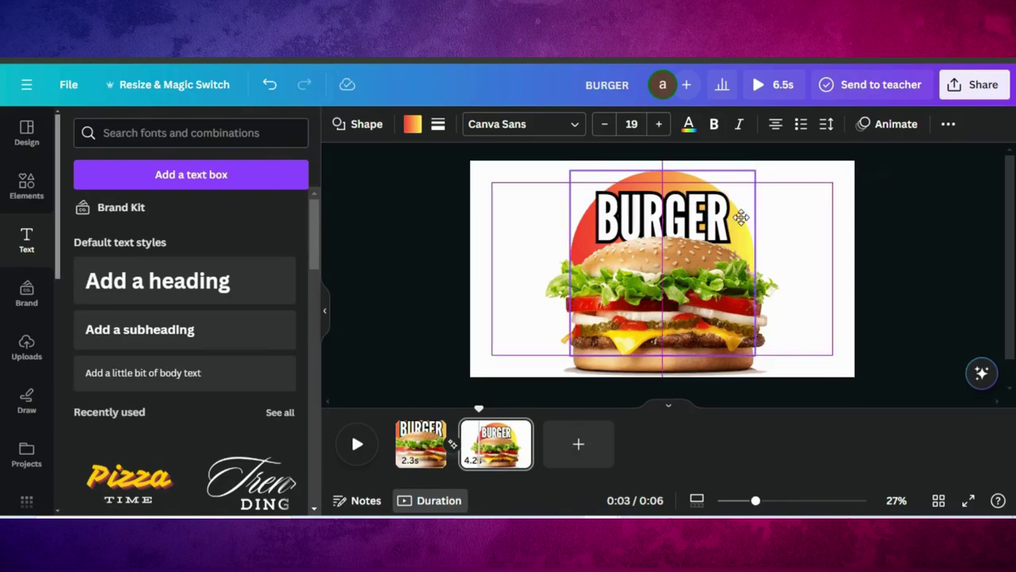
# - Enlarge the BURGER heading slightly on the white page
pyautogui.moveTo(737, 217); pyautogui.dragTo(721, 226)
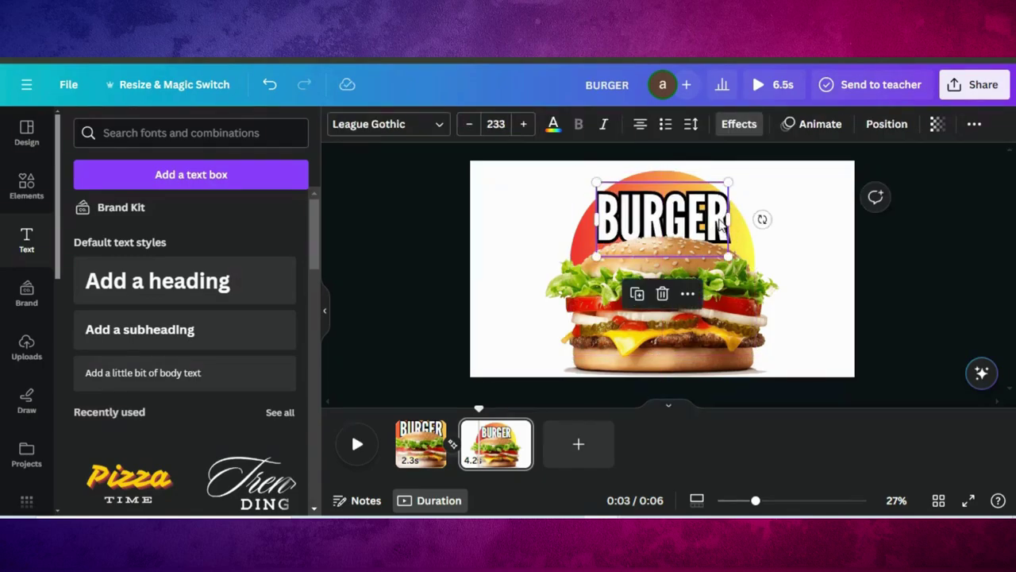
pyautogui.moveTo(728, 183); pyautogui.dragTo(742, 176)
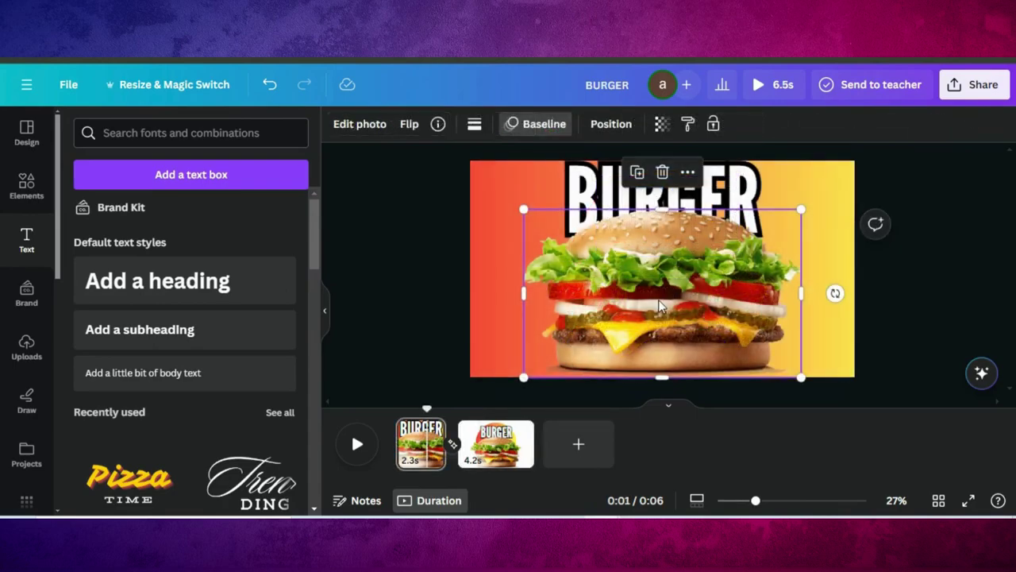
# - Lower the burger photo and the BURGER heading slightly on the gradient-filled page and preview the animated video from the start
pyautogui.click(508, 283)
pyautogui.click(611, 283)
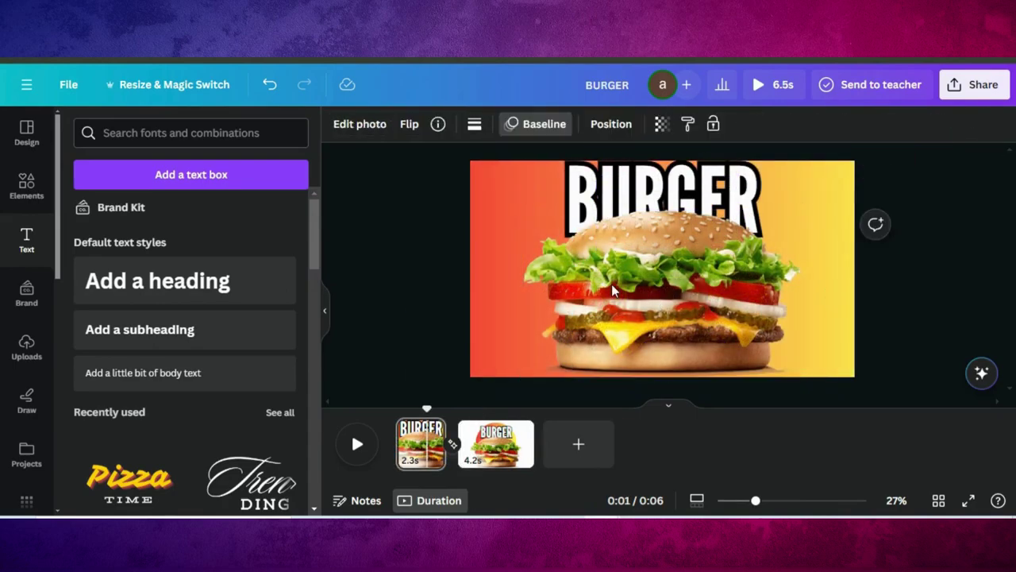
pyautogui.click(681, 213)
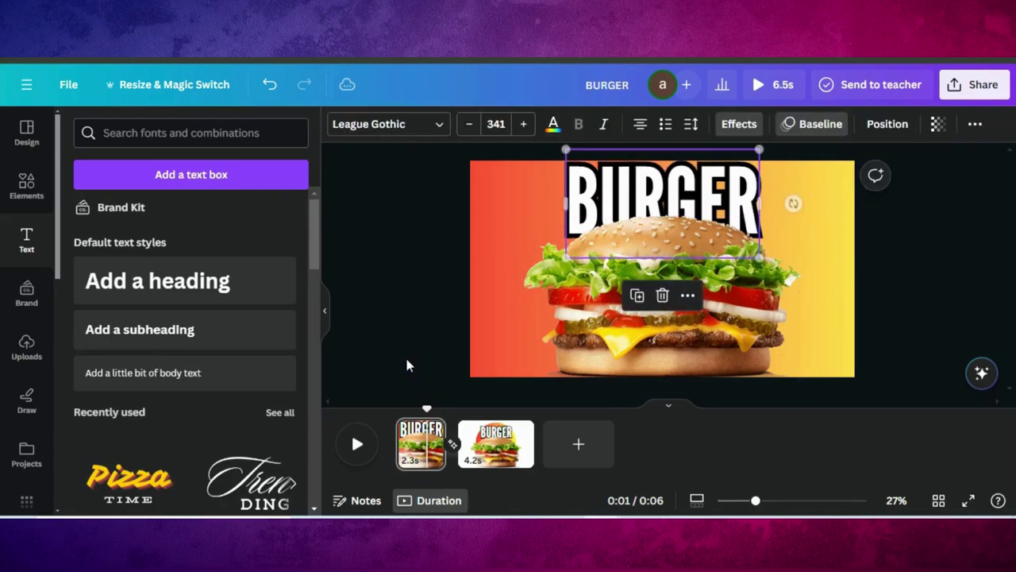
pyautogui.click(357, 445)
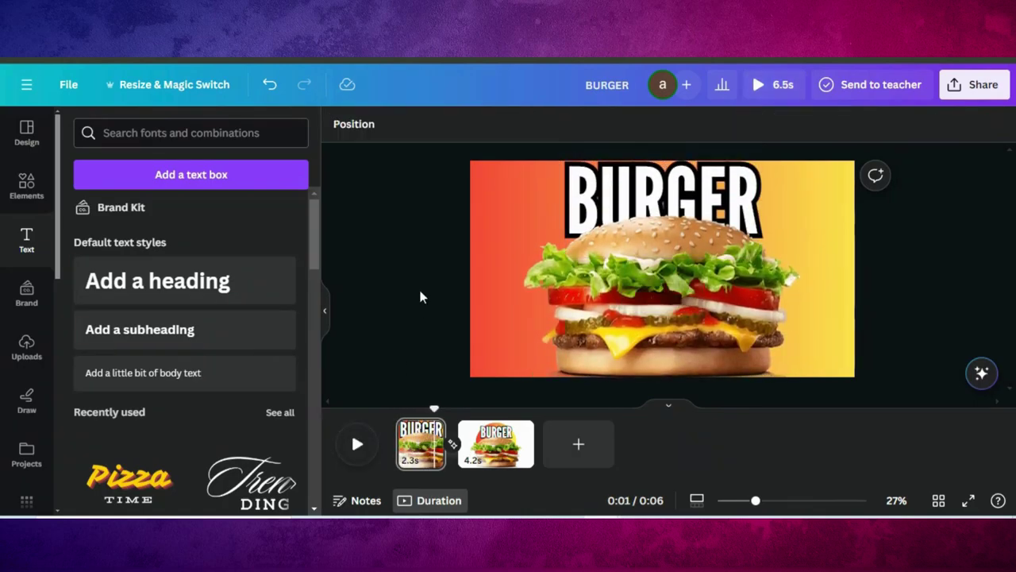
pyautogui.click(357, 446)
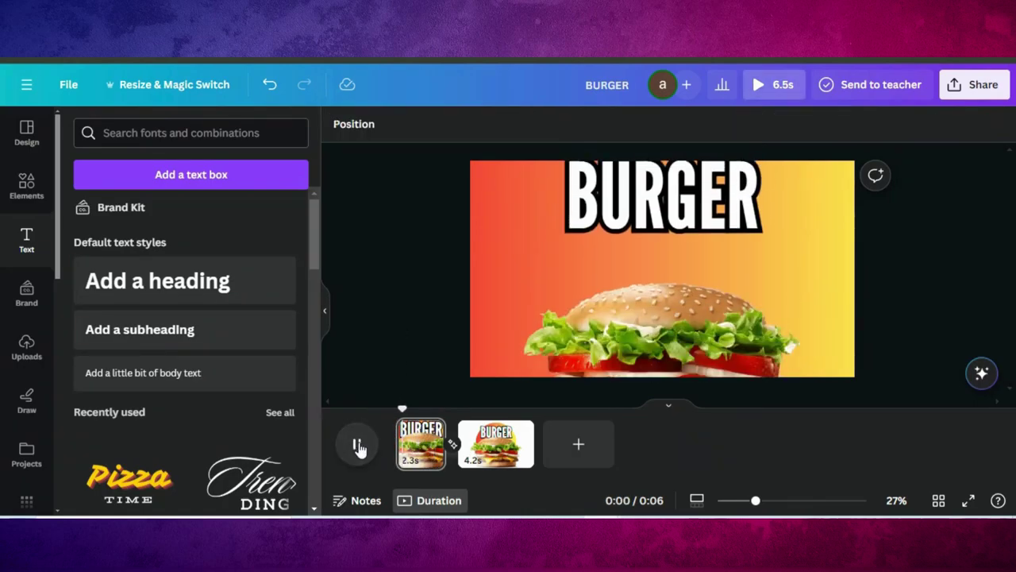